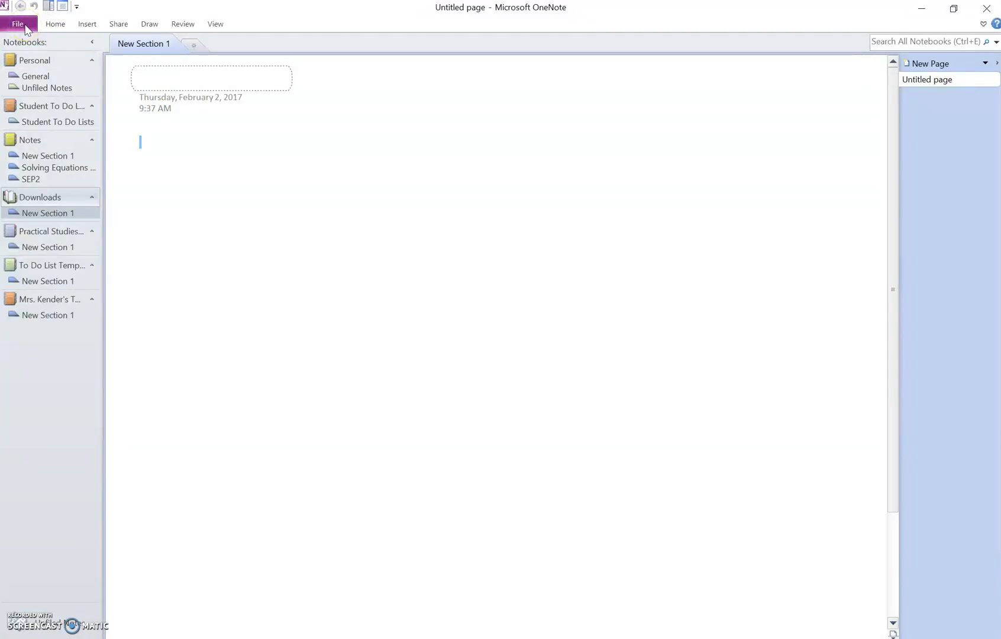
Step: Create a new notebook stored on My Computer, naming it with the teacher's name followed by "Agenda" and keeping the default location
{"action": "left_click", "coordinate": [25, 26]}
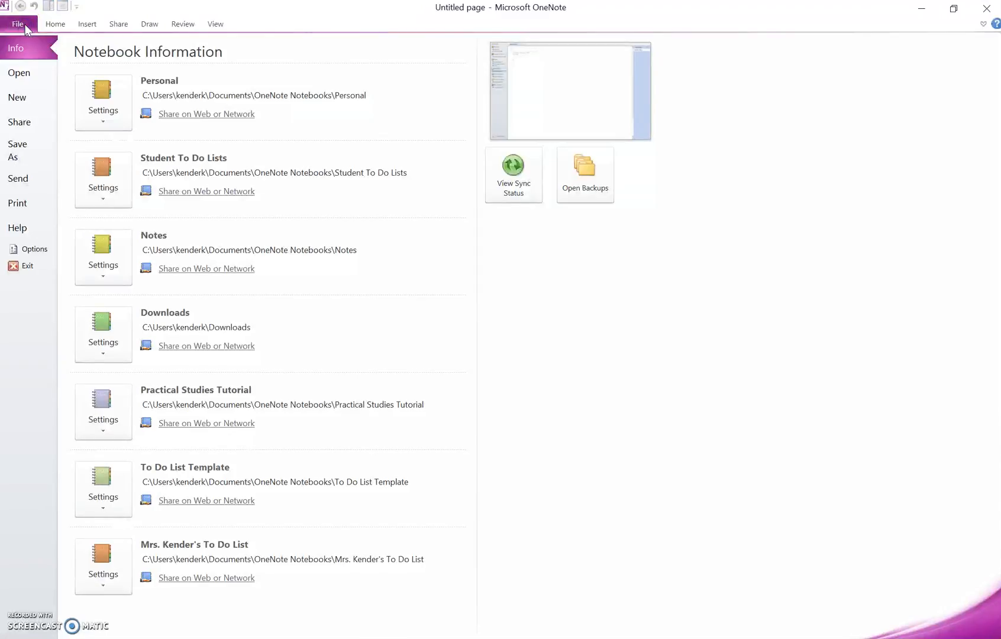
{"action": "left_click", "coordinate": [20, 100]}
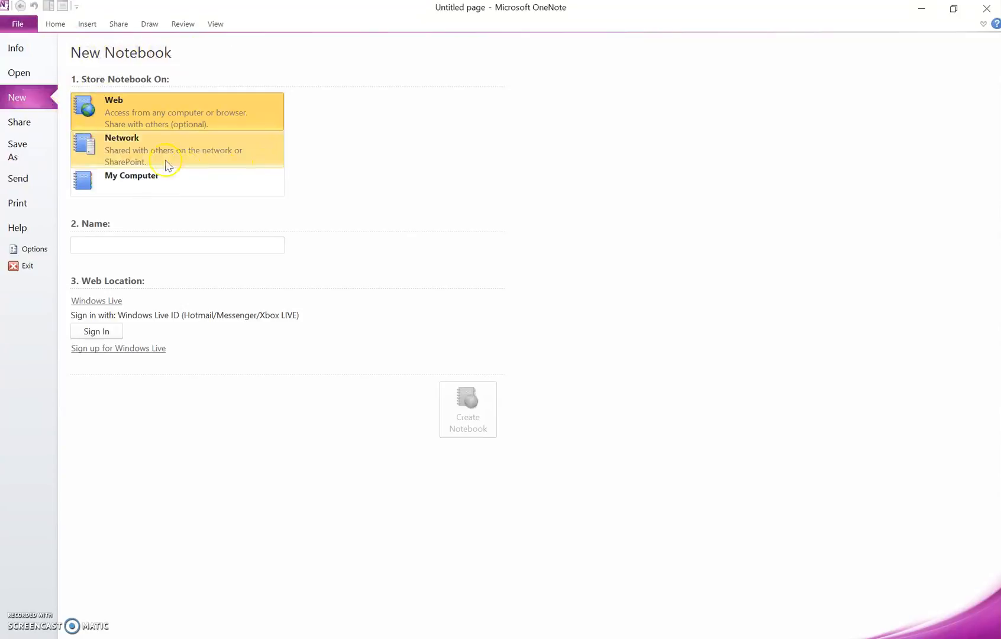
{"action": "left_click", "coordinate": [120, 184]}
{"action": "left_click", "coordinate": [224, 244]}
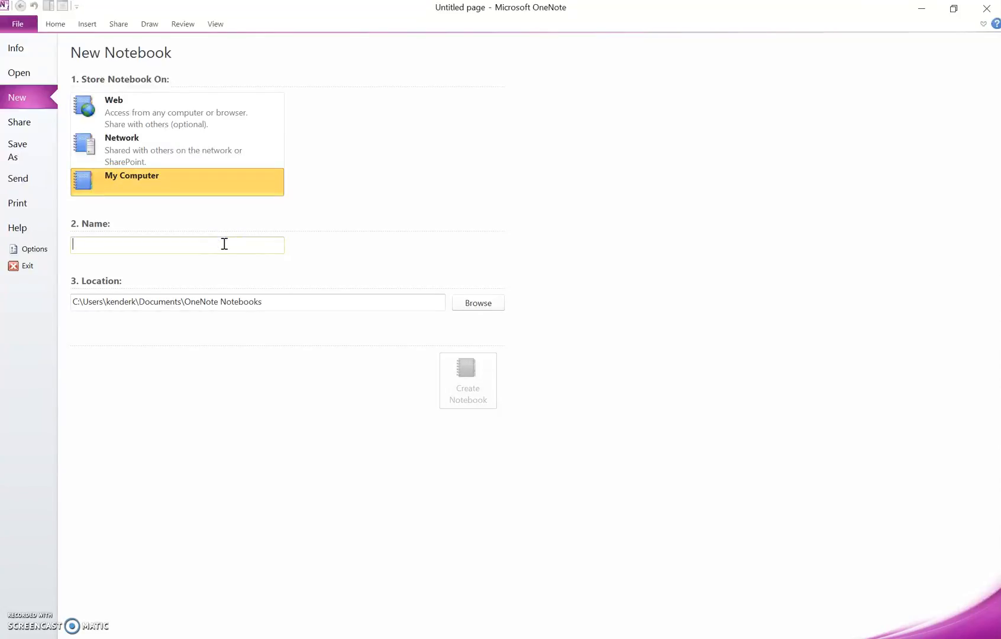
{"action": "type", "text": "Mrs. Kender's Agenda"}
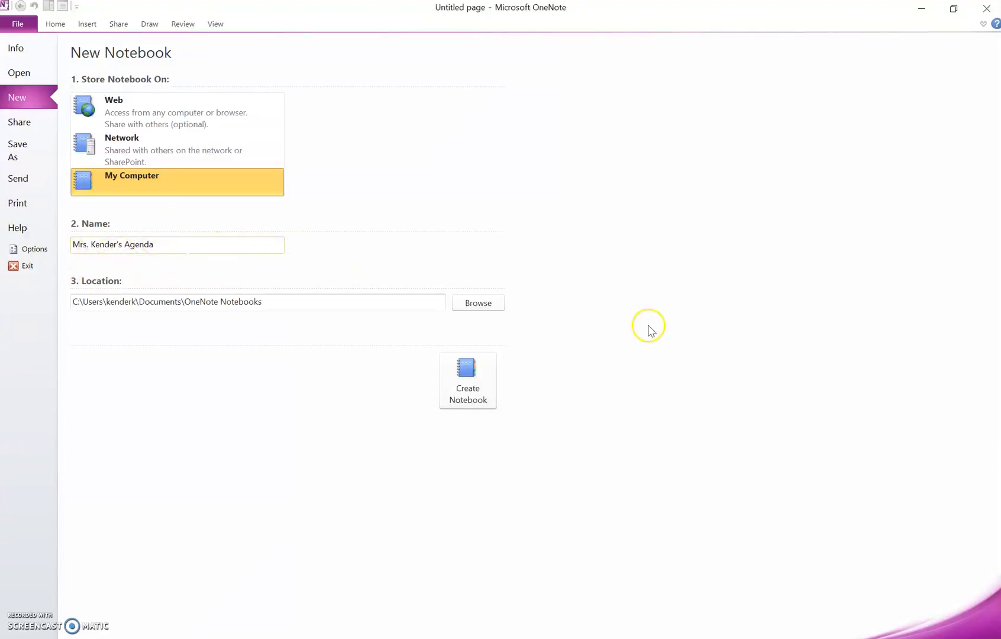
{"action": "left_click", "coordinate": [485, 376]}
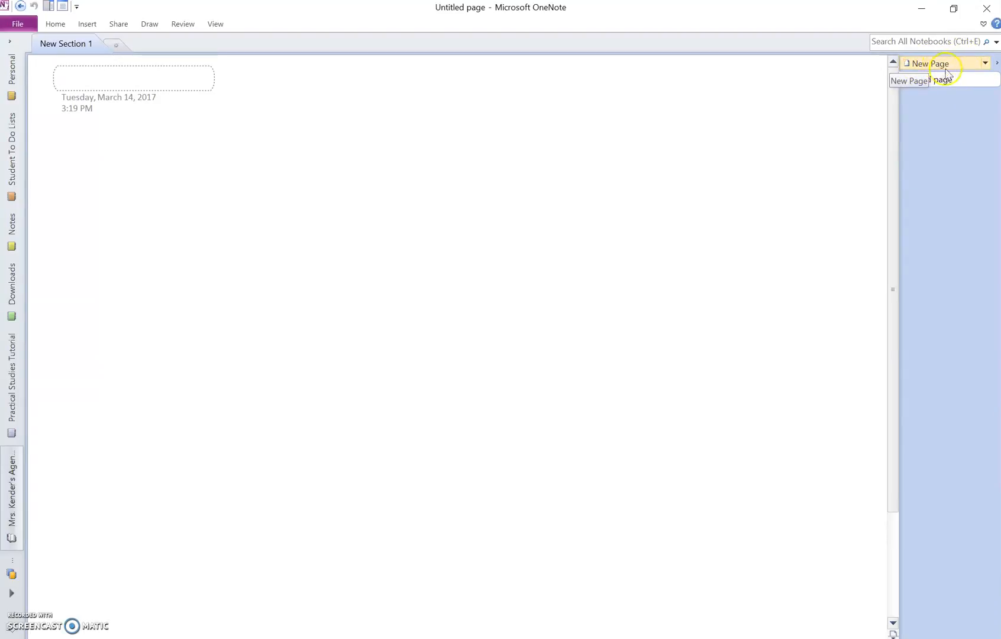
Step: Add a page to the section based on the decorative Stars page template
{"action": "left_click", "coordinate": [985, 64]}
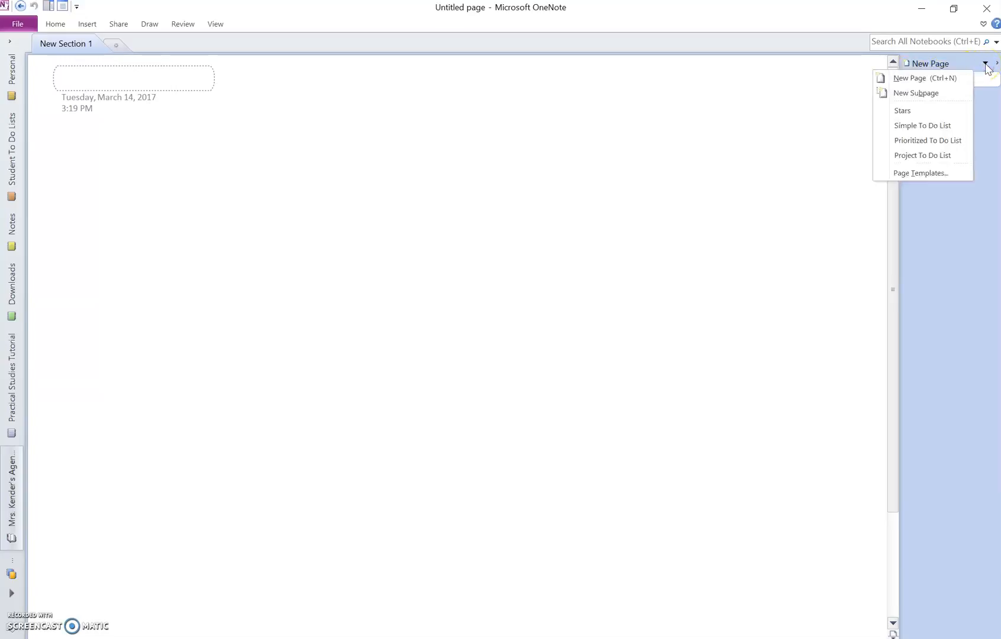
{"action": "left_click", "coordinate": [920, 173]}
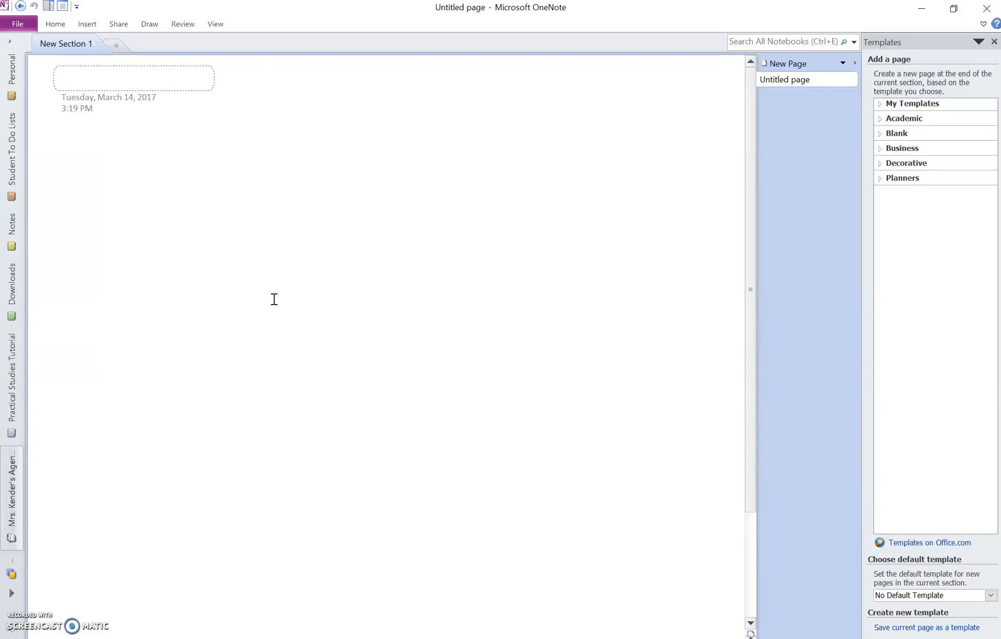
{"action": "left_click", "coordinate": [907, 166]}
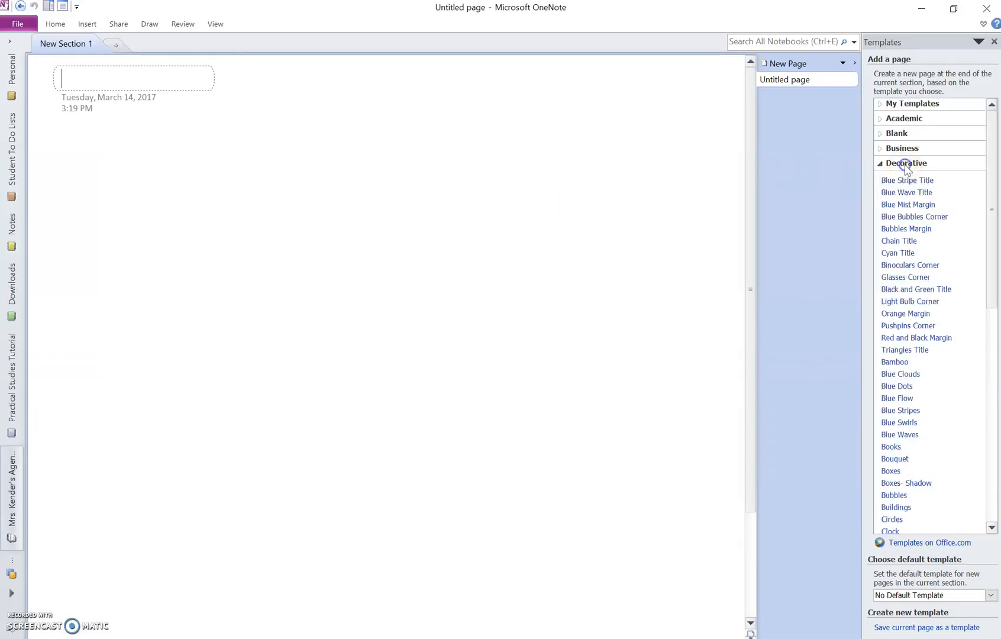
{"action": "left_click_drag", "start_coordinate": [995, 166], "coordinate": [993, 355]}
{"action": "left_click", "coordinate": [891, 501]}
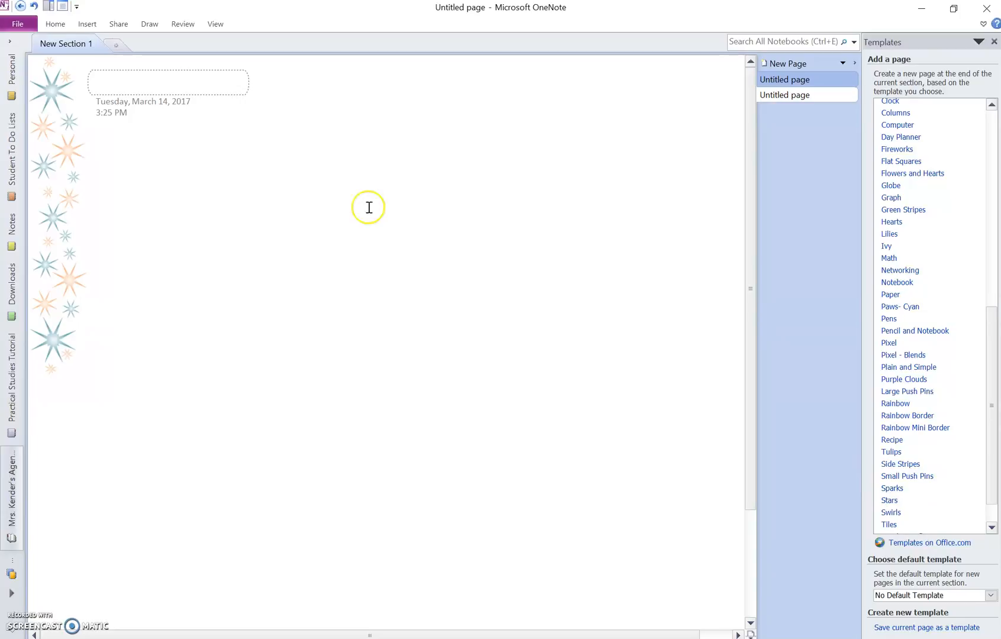
Step: Apply horizontal rule lines with a red vertical margin line to the stars page
{"action": "left_click", "coordinate": [213, 25]}
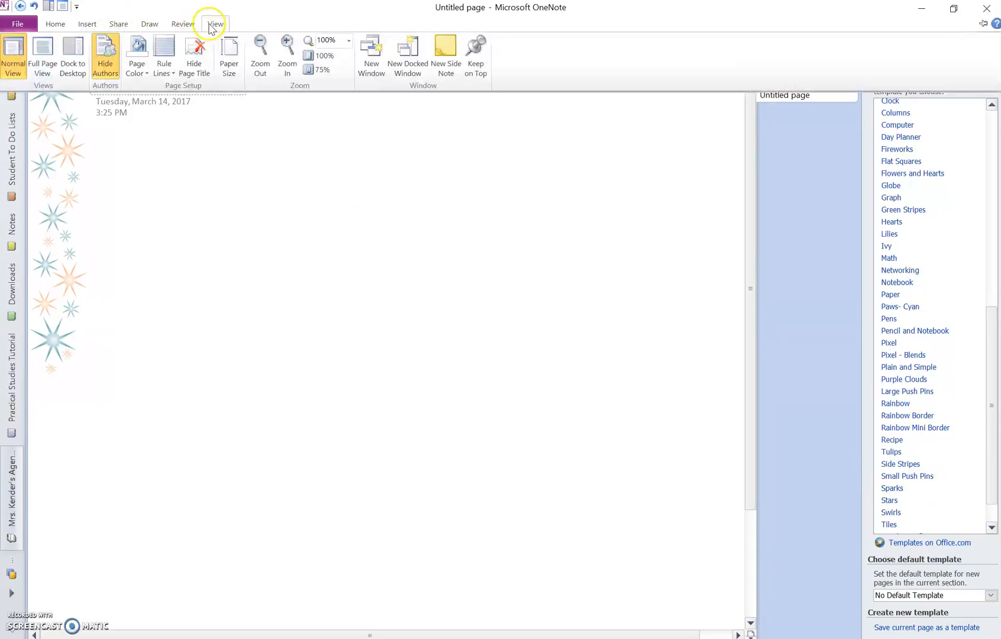
{"action": "left_click", "coordinate": [165, 70]}
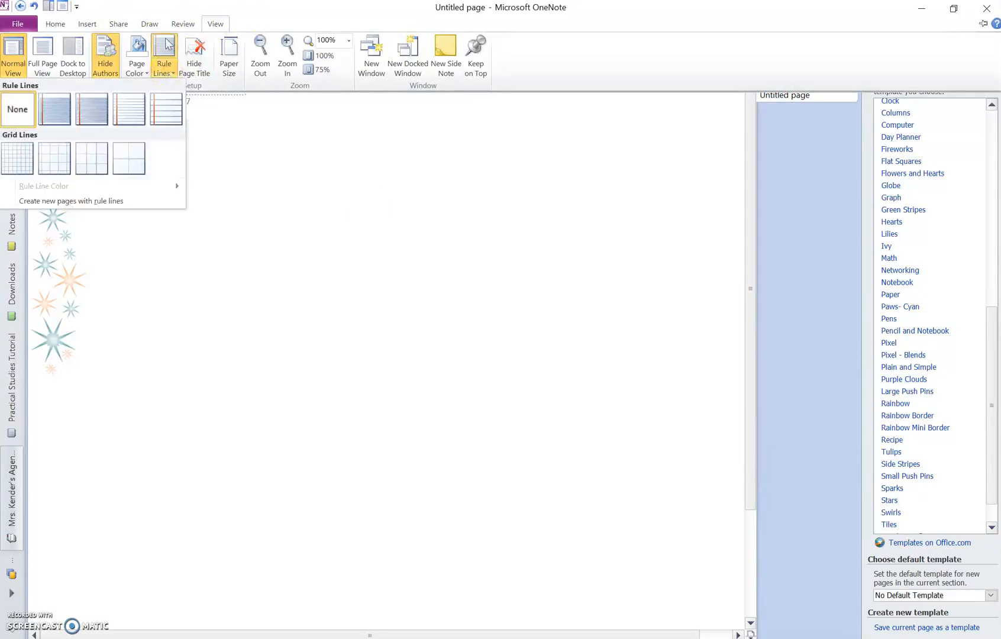
{"action": "left_click", "coordinate": [91, 108]}
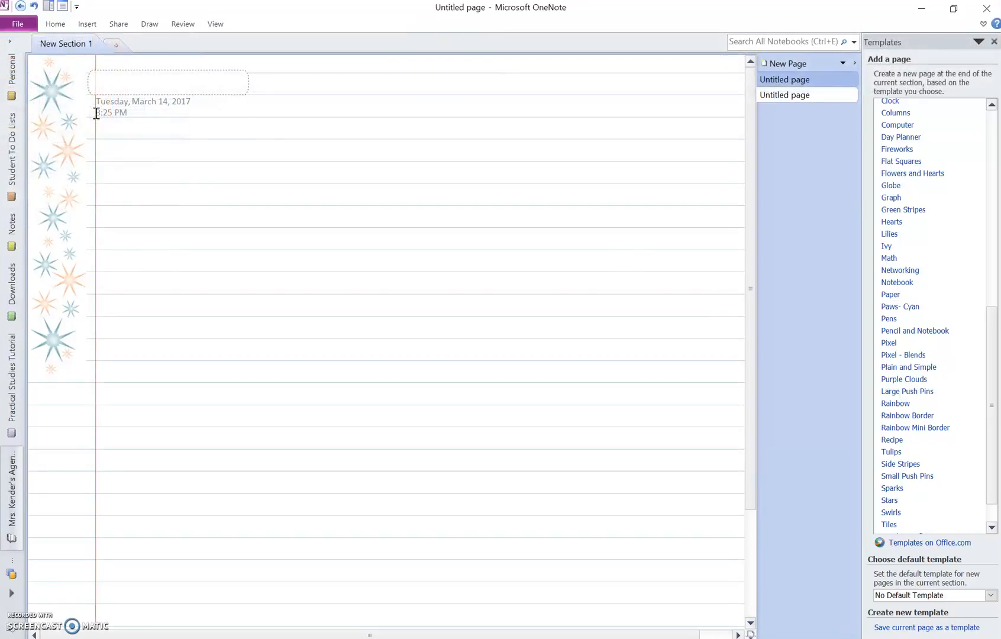
Step: Title the page "To Do List" and format the title in bold Hobo Std at size 20
{"action": "left_click", "coordinate": [139, 83]}
{"action": "type", "text": "To Do List"}
{"action": "left_click_drag", "start_coordinate": [169, 83], "coordinate": [98, 78]}
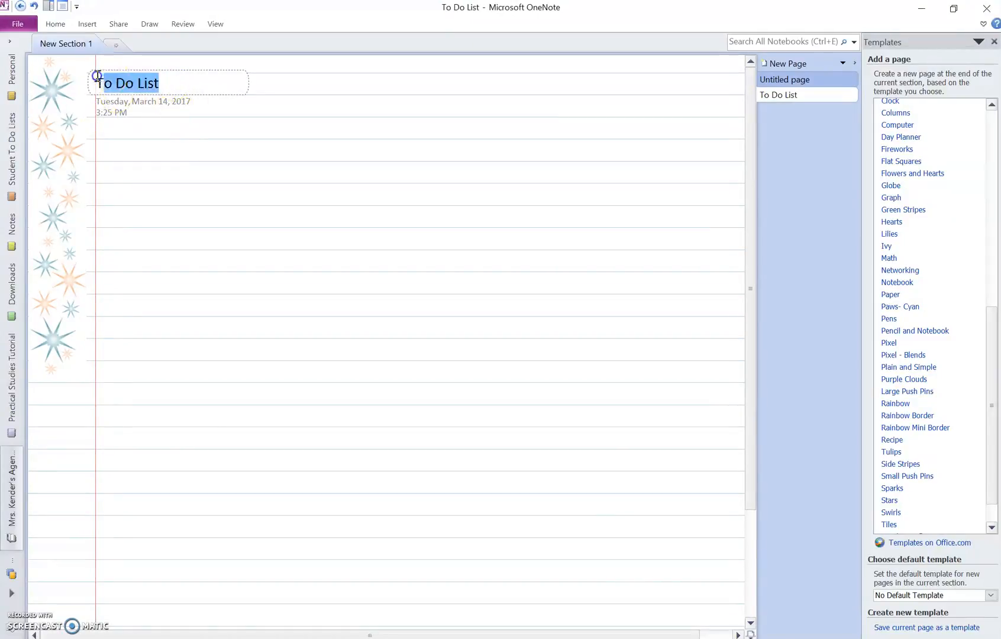
{"action": "left_click", "coordinate": [53, 26]}
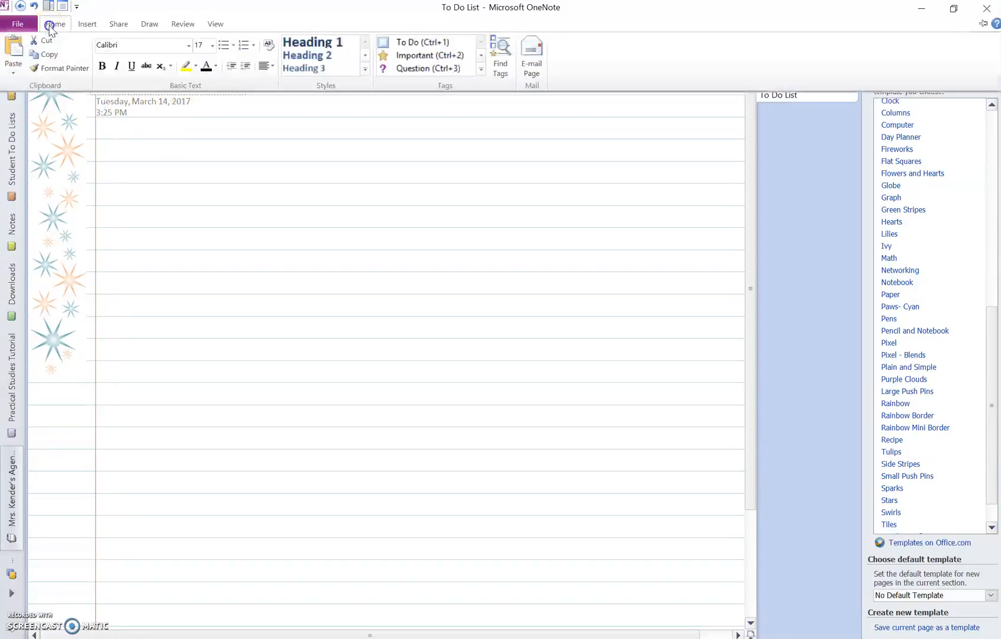
{"action": "left_click", "coordinate": [188, 45]}
{"action": "left_click", "coordinate": [117, 76]}
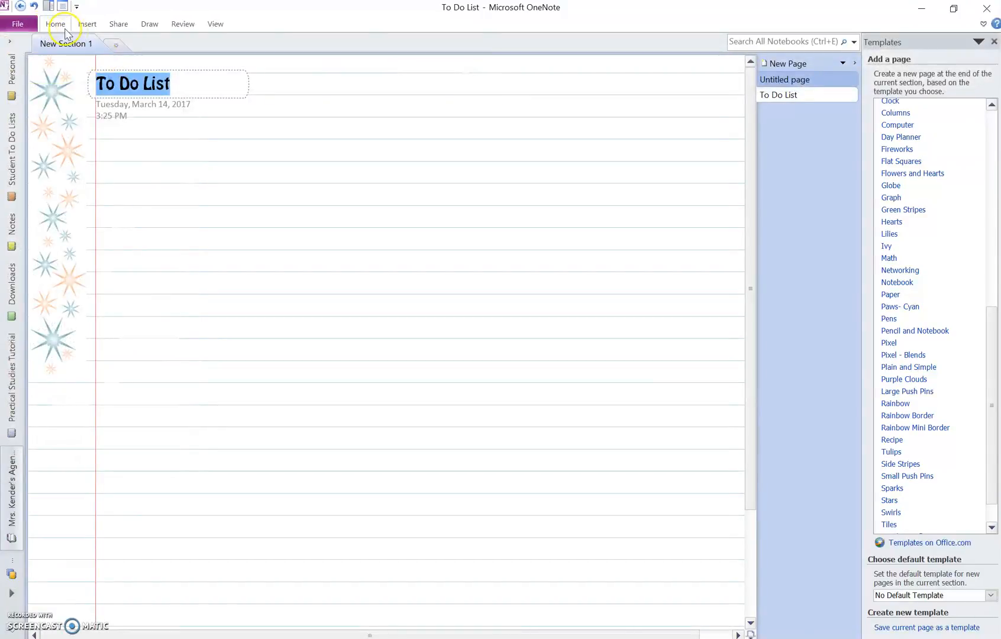
{"action": "left_click", "coordinate": [52, 25]}
{"action": "left_click", "coordinate": [102, 66]}
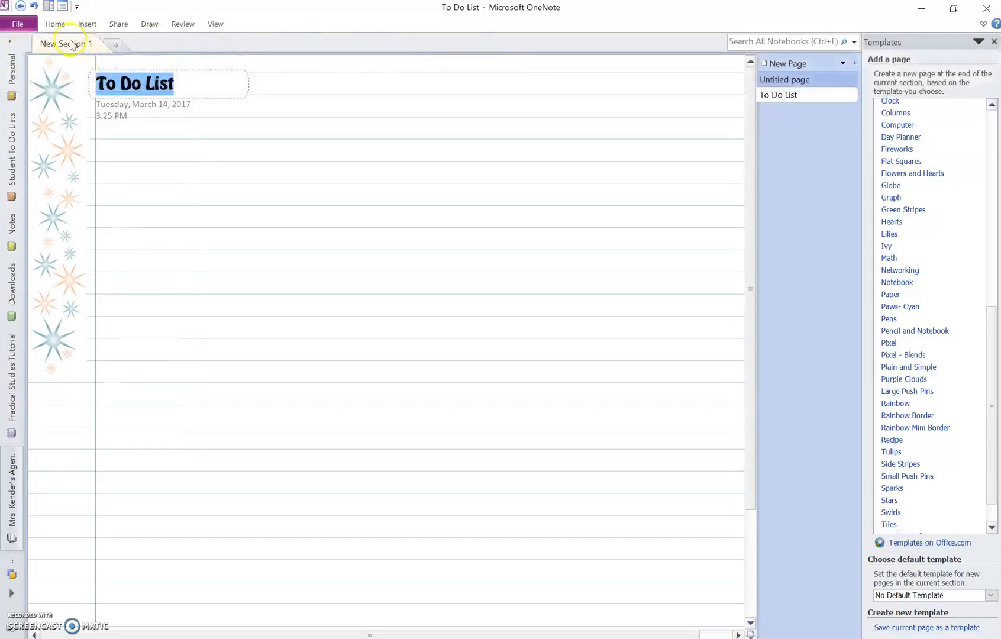
{"action": "left_click", "coordinate": [54, 23]}
{"action": "left_click", "coordinate": [212, 45]}
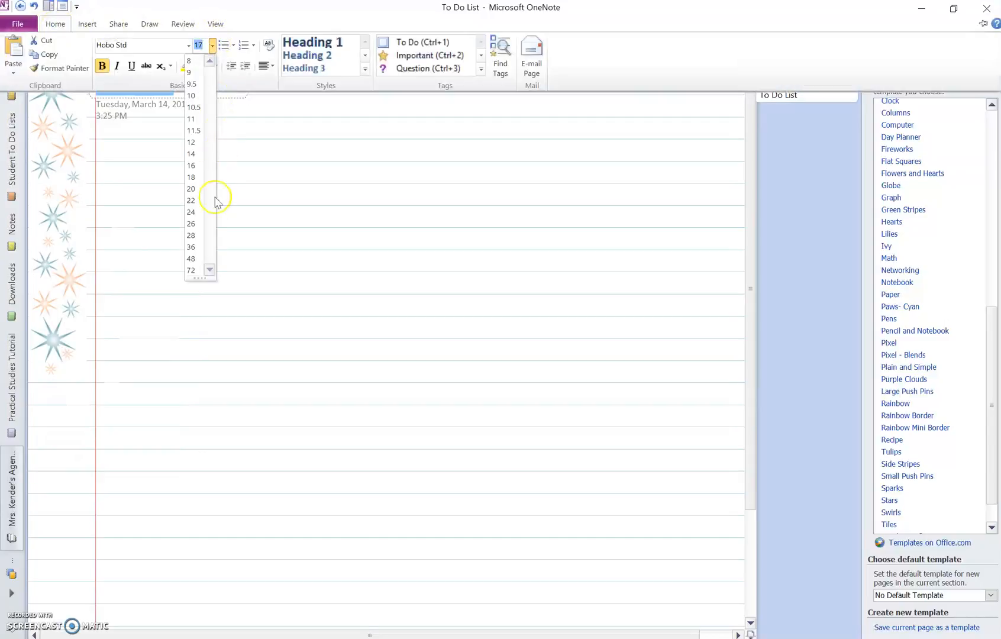
{"action": "left_click", "coordinate": [191, 190]}
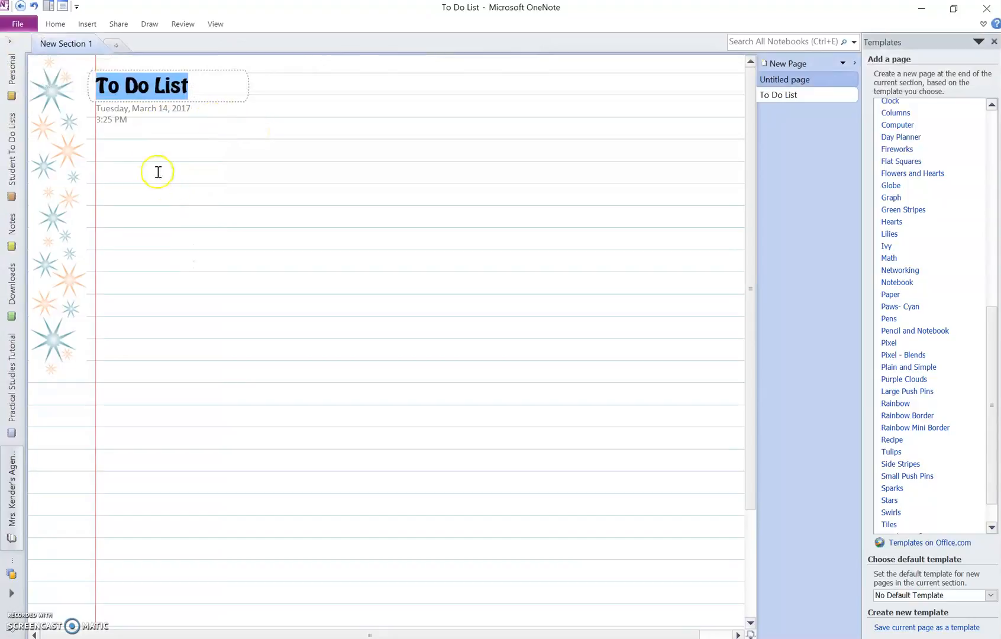
Step: Start a note container below the page date, shift it to line up with the red margin, and enter "Classes:"
{"action": "left_click", "coordinate": [106, 153]}
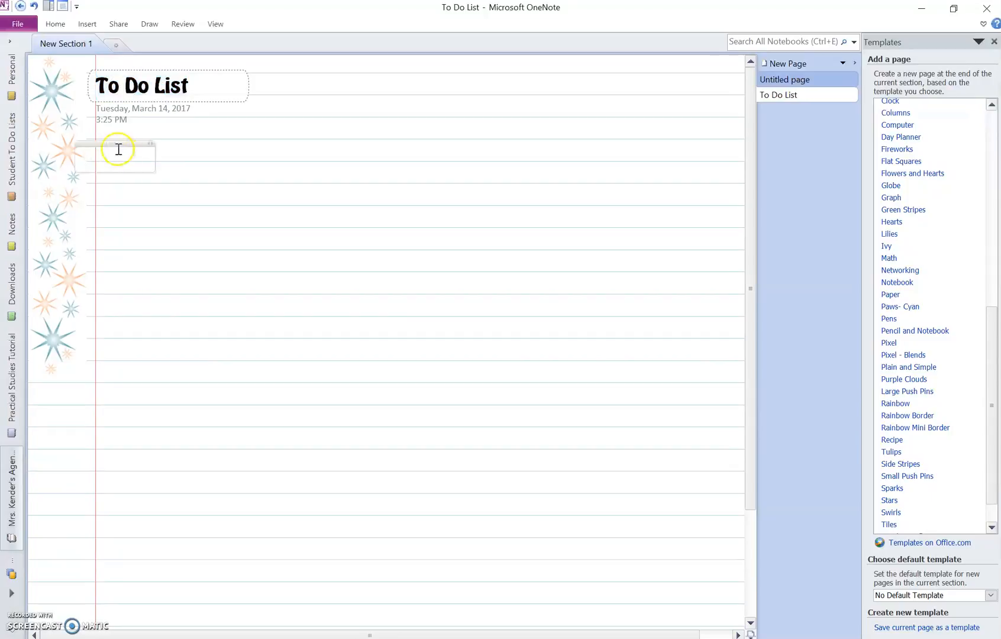
{"action": "left_click_drag", "start_coordinate": [121, 145], "coordinate": [145, 142]}
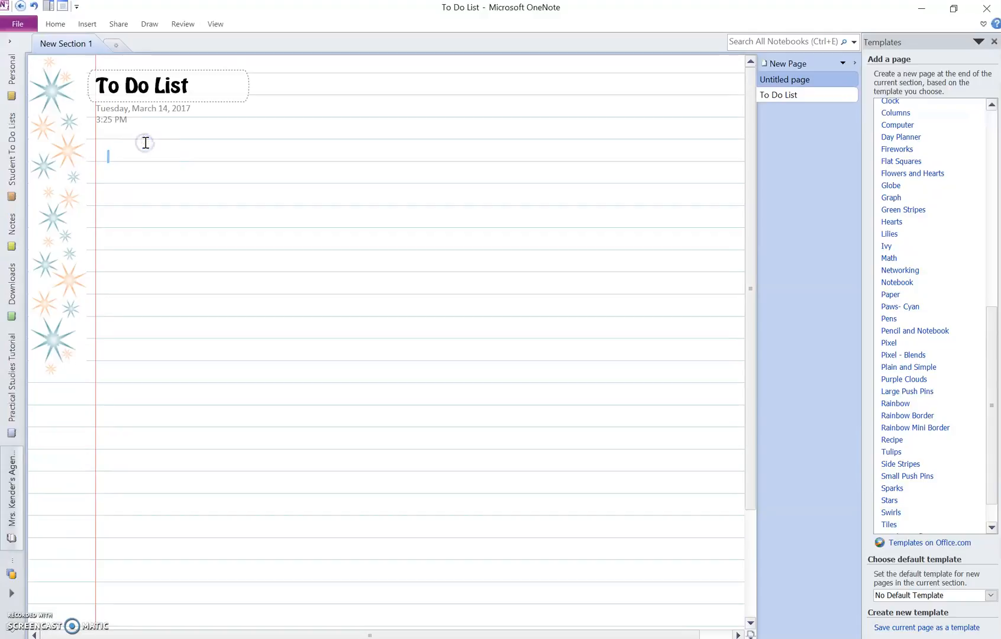
{"action": "left_click", "coordinate": [114, 157]}
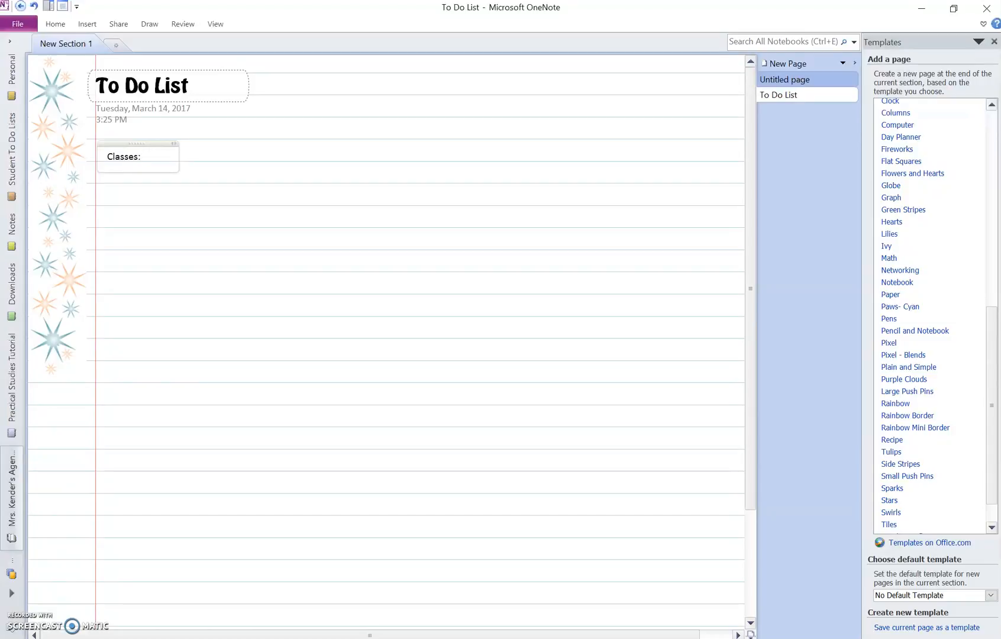
Step: Below "Classes:", list Algebra (Period 2):, Practical Studies (Period 4):, Algebra (Period 5):, Algebra (Period 6): and Practical Studies (Period 7):, with blank lines between them
{"action": "left_click", "coordinate": [138, 165]}
{"action": "key", "text": "Return"}
{"action": "key", "text": "Return"}
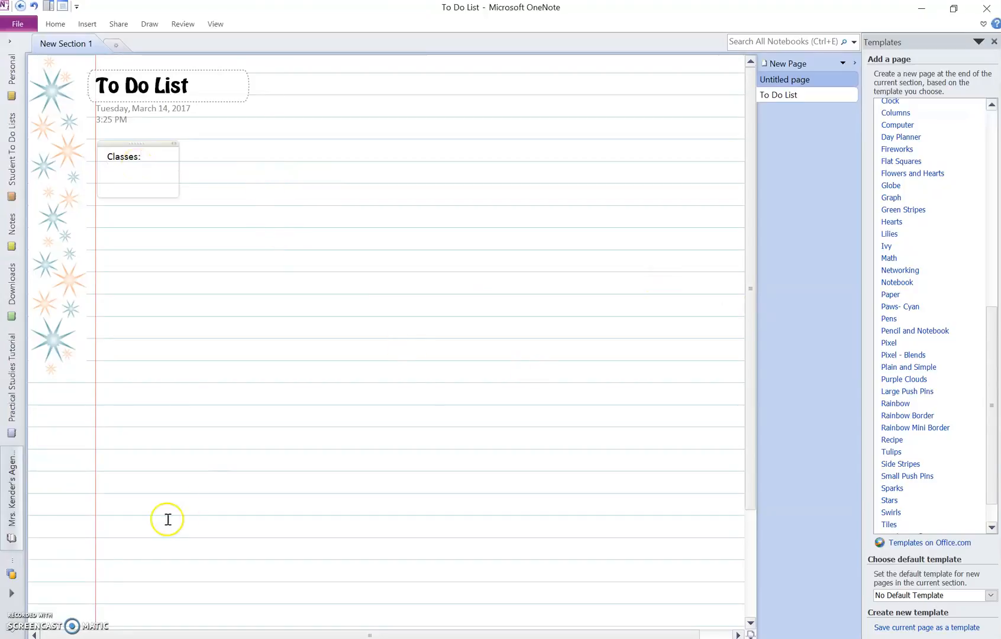
{"action": "type", "text": "Algebra (Period 2):   Practical Studies (Period 4):   Algebra (Period 5):   Algebra (Period 6):   Practical Studies (Period 7):"}
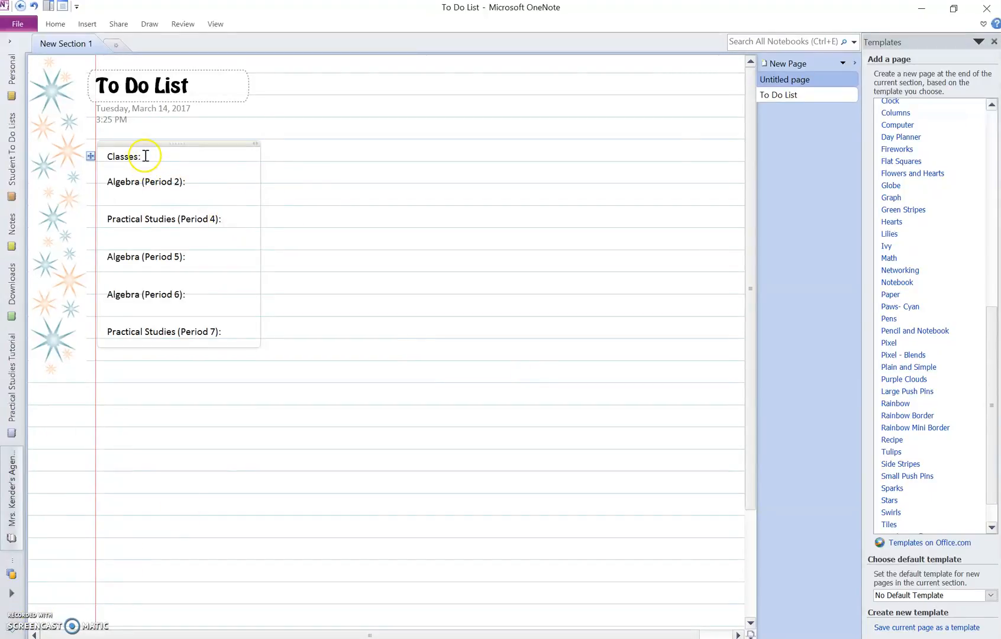
Step: Format all the class period lines below "Classes:" in Cambria at size 18
{"action": "left_click_drag", "start_coordinate": [232, 334], "coordinate": [106, 179]}
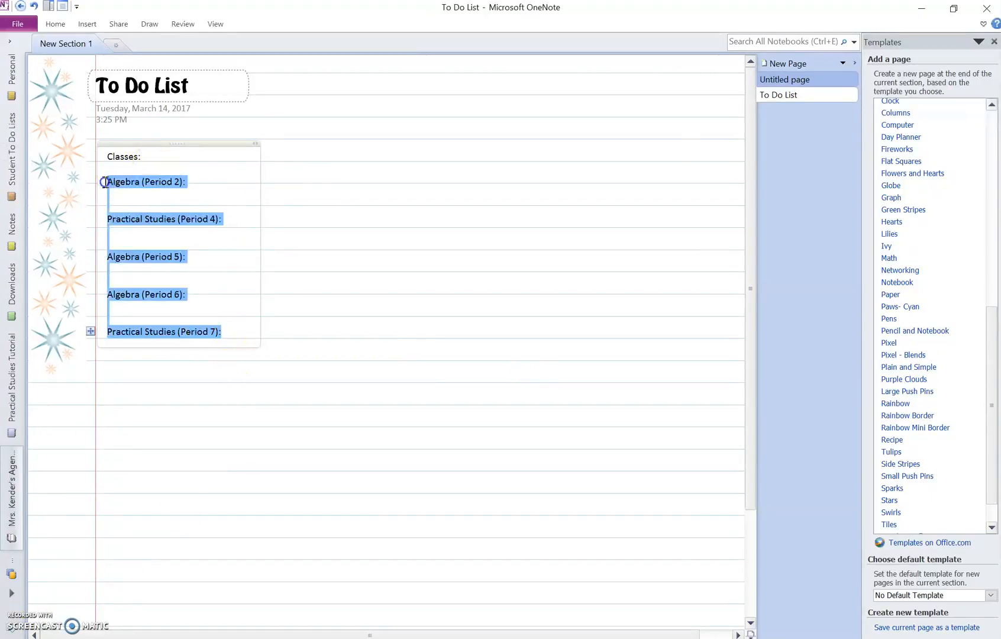
{"action": "left_click", "coordinate": [53, 25]}
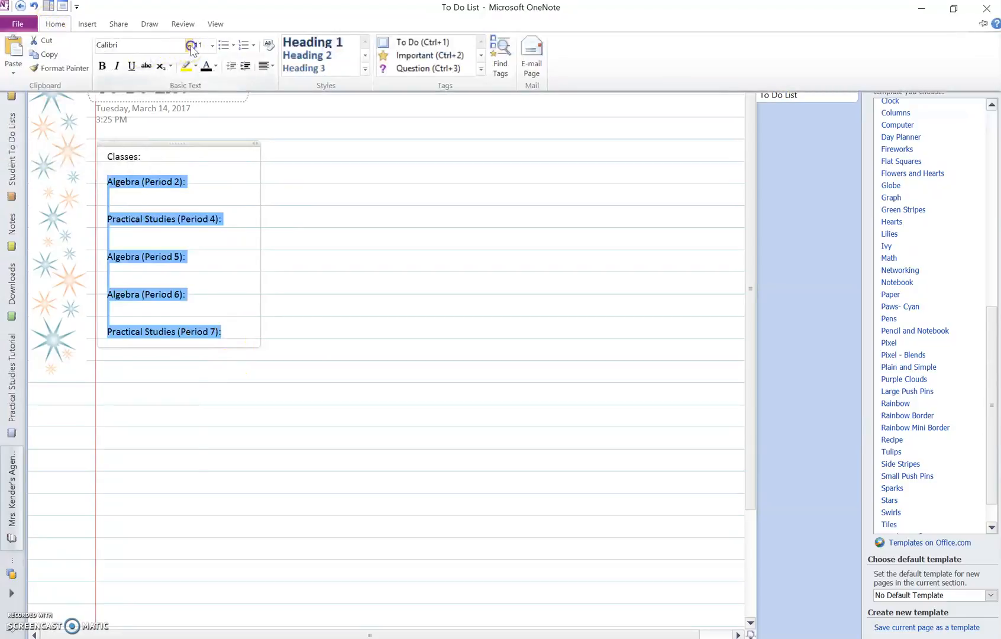
{"action": "left_click", "coordinate": [188, 45]}
{"action": "left_click", "coordinate": [89, 92]}
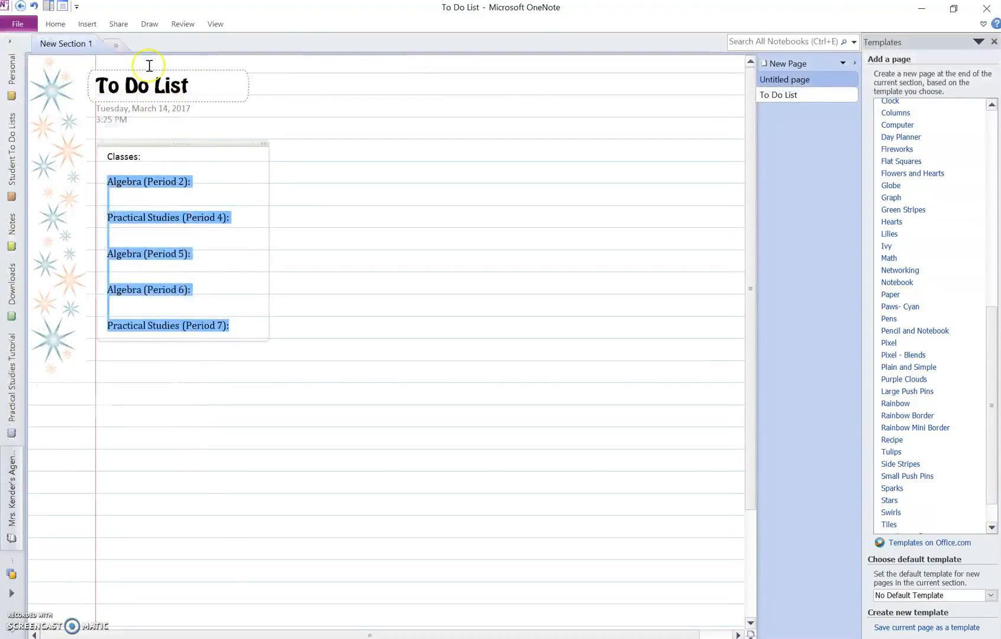
{"action": "left_click", "coordinate": [55, 23]}
{"action": "left_click", "coordinate": [212, 45]}
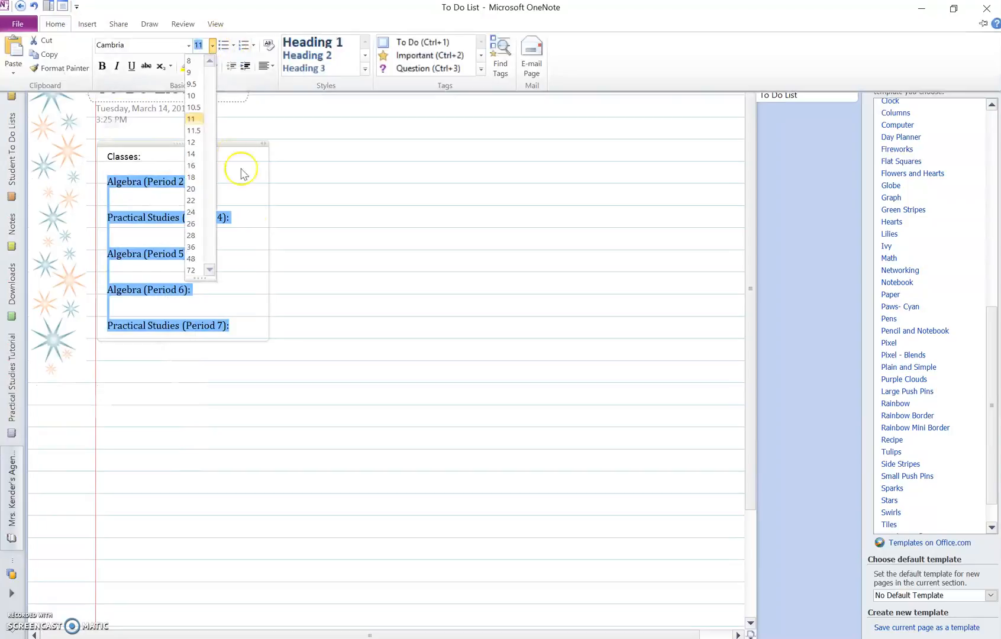
{"action": "left_click", "coordinate": [191, 177]}
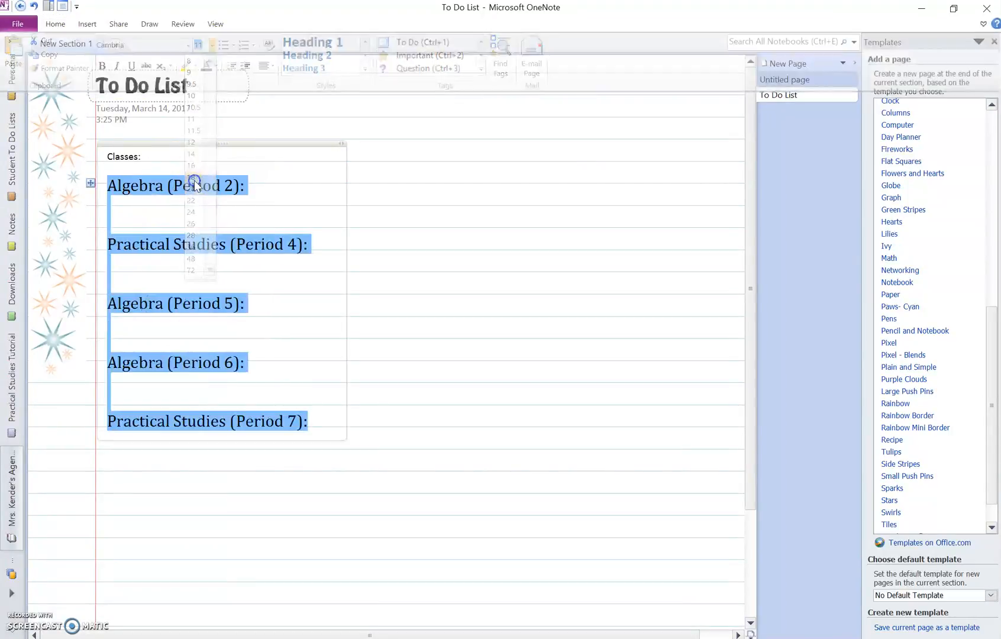
{"action": "left_click", "coordinate": [62, 27]}
Step: Format the "Classes:" heading in bold Hobo Std at size 18 and deselect the note
{"action": "left_click_drag", "start_coordinate": [175, 154], "coordinate": [110, 156]}
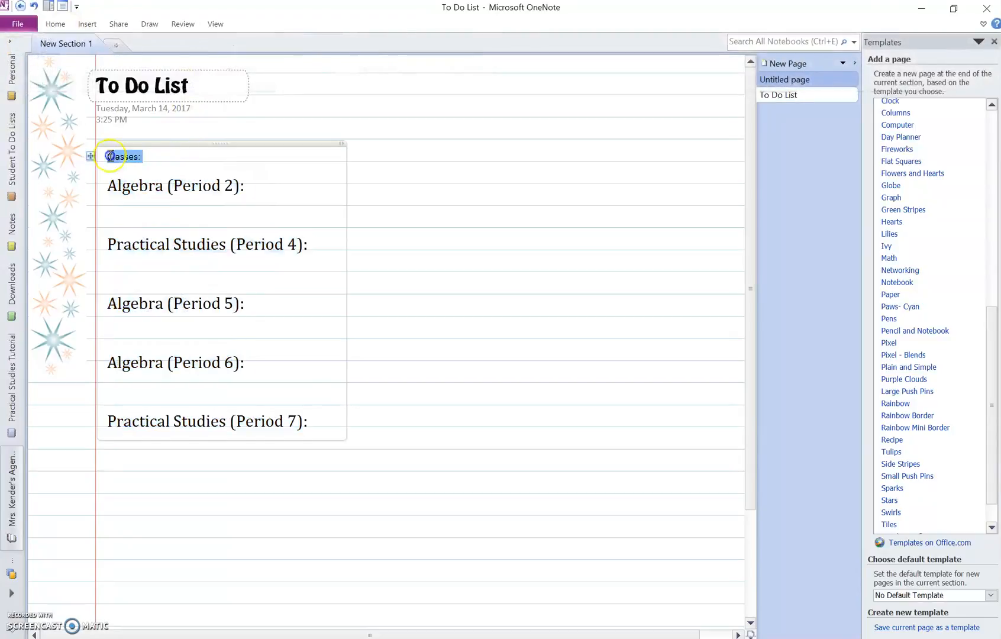
{"action": "left_click", "coordinate": [55, 24]}
{"action": "left_click", "coordinate": [188, 45]}
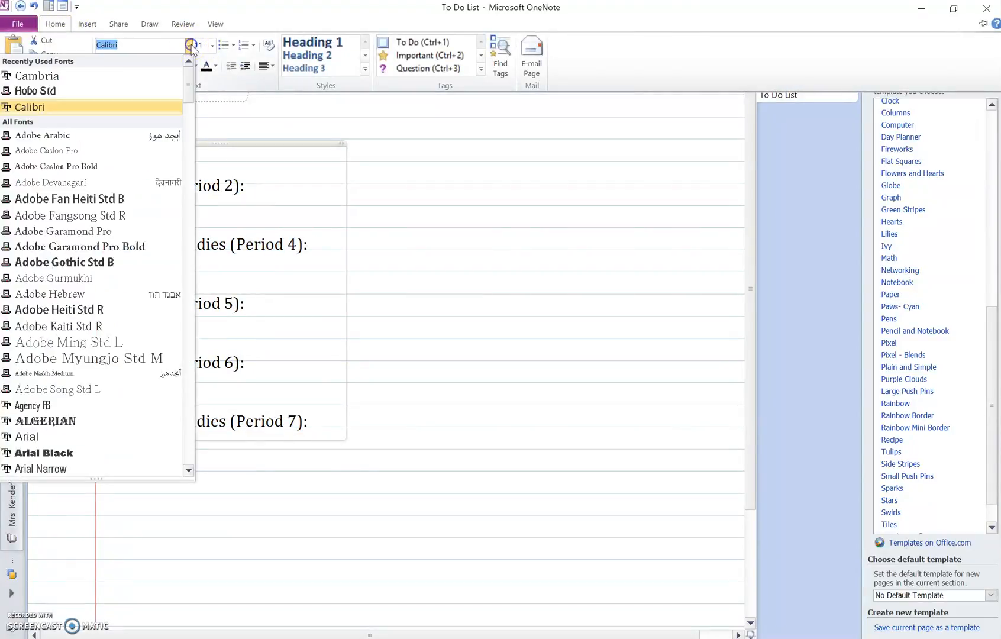
{"action": "left_click", "coordinate": [116, 90]}
{"action": "left_click", "coordinate": [60, 24]}
{"action": "left_click", "coordinate": [103, 66]}
{"action": "left_click", "coordinate": [53, 23]}
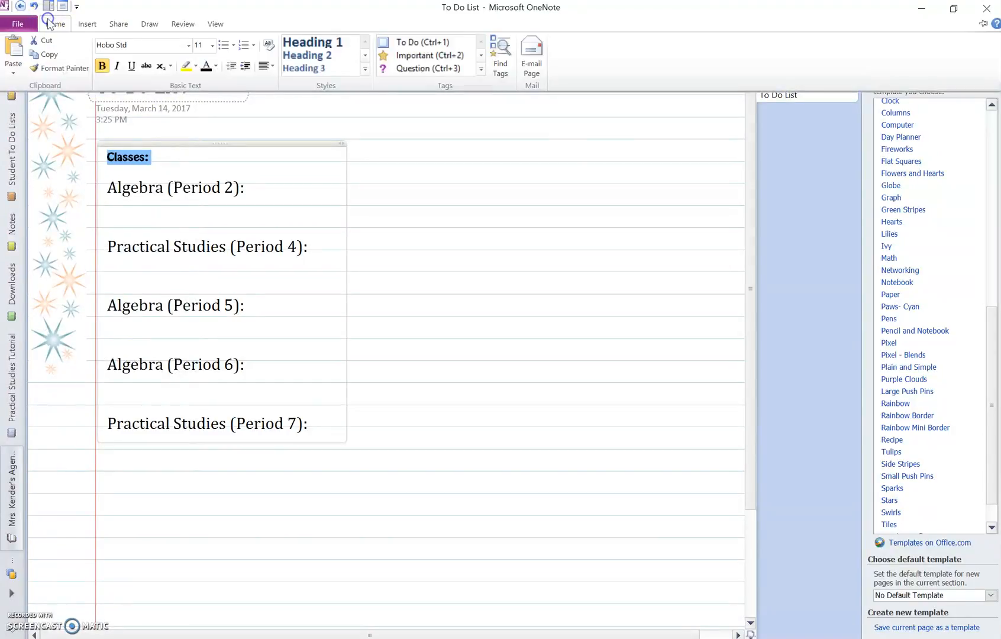
{"action": "left_click", "coordinate": [212, 45]}
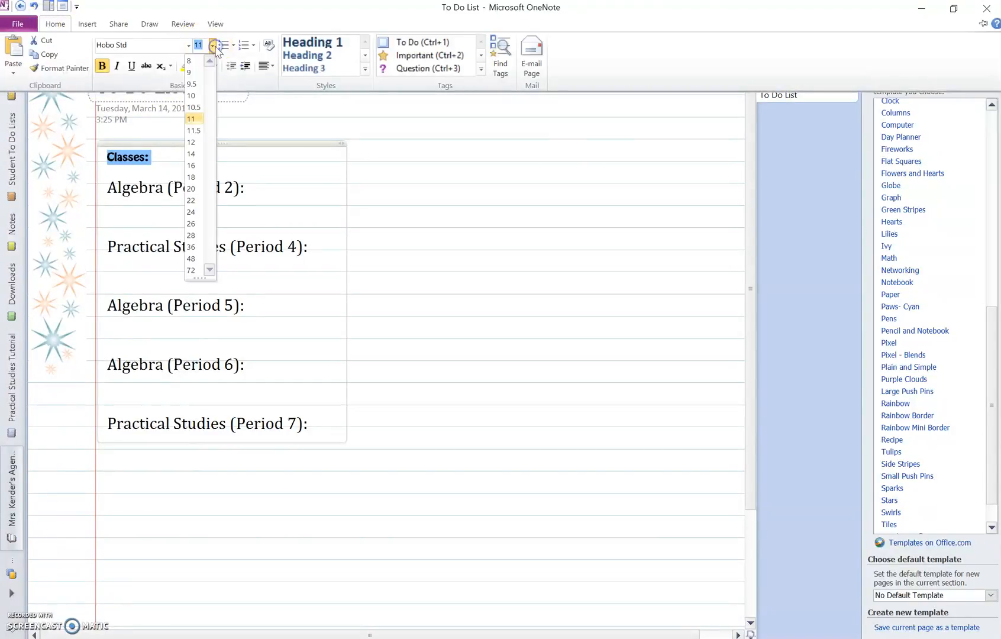
{"action": "left_click", "coordinate": [192, 177]}
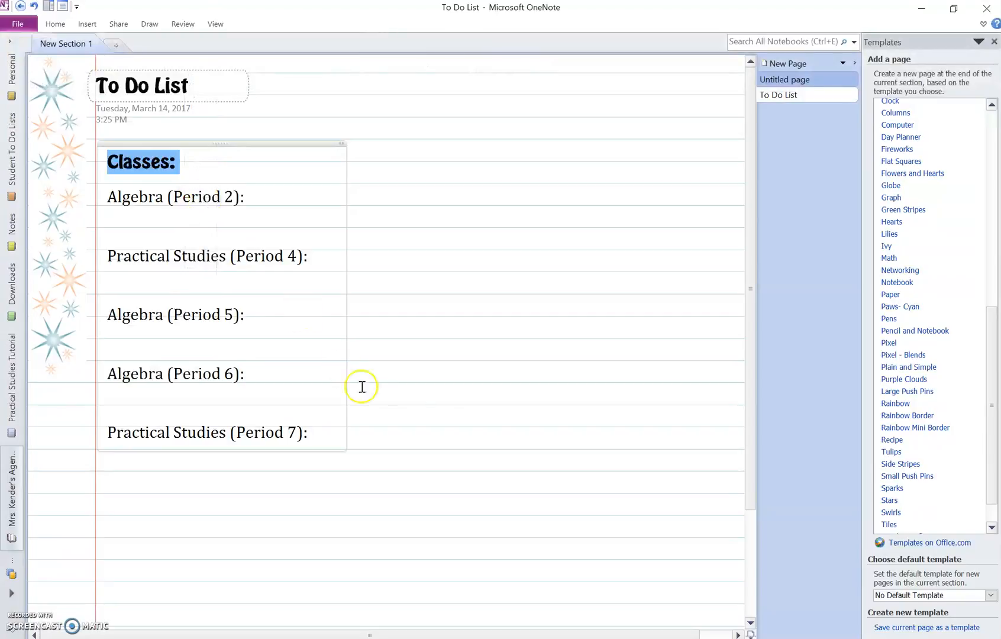
{"action": "left_click", "coordinate": [122, 506]}
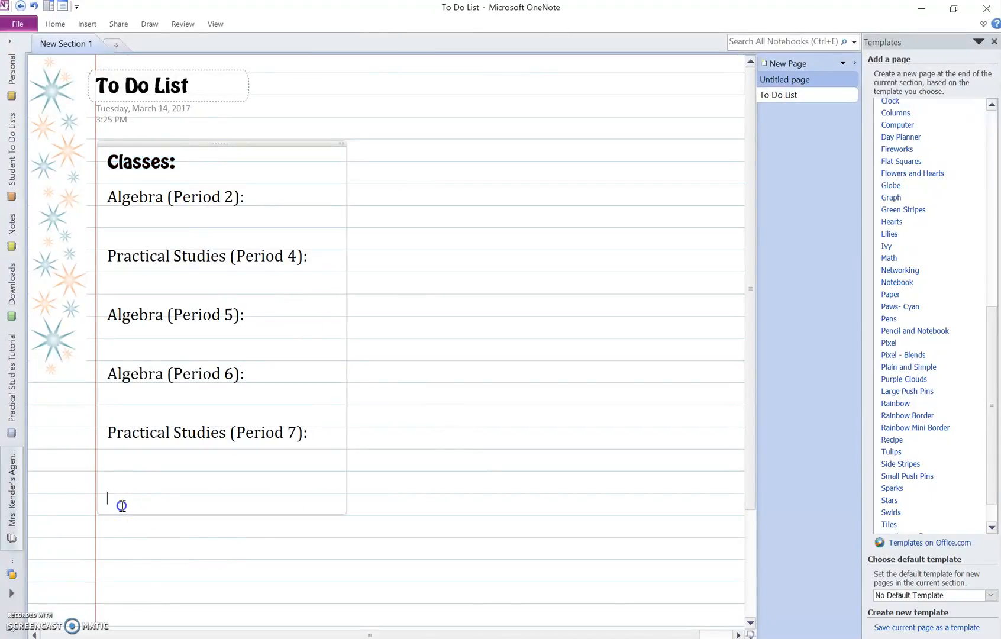
{"action": "left_click", "coordinate": [386, 466]}
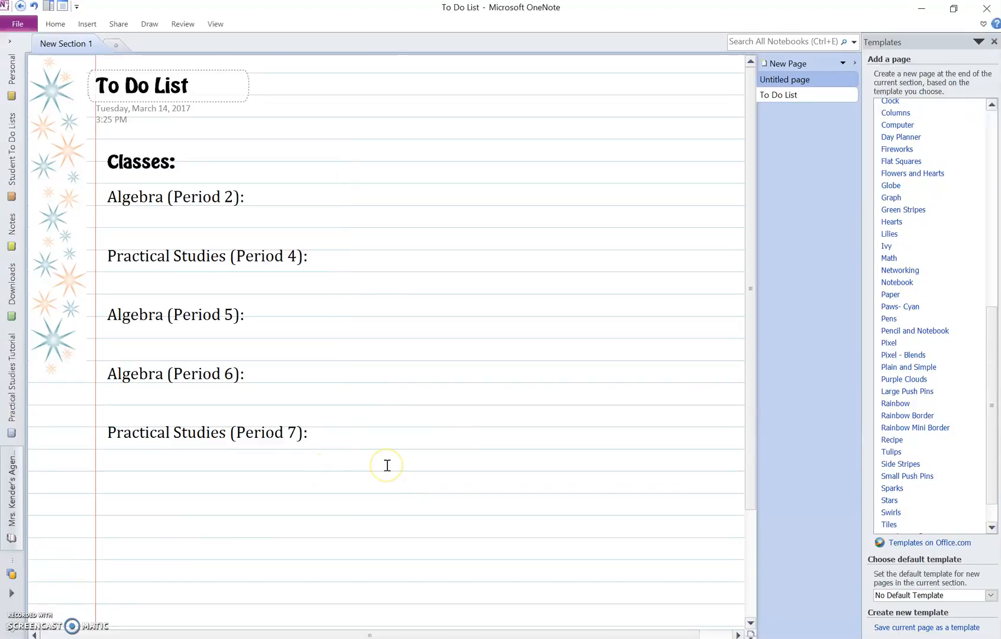
Step: Enter "Other:" in a new note below the class list and make the text bold
{"action": "type", "text": "o"}
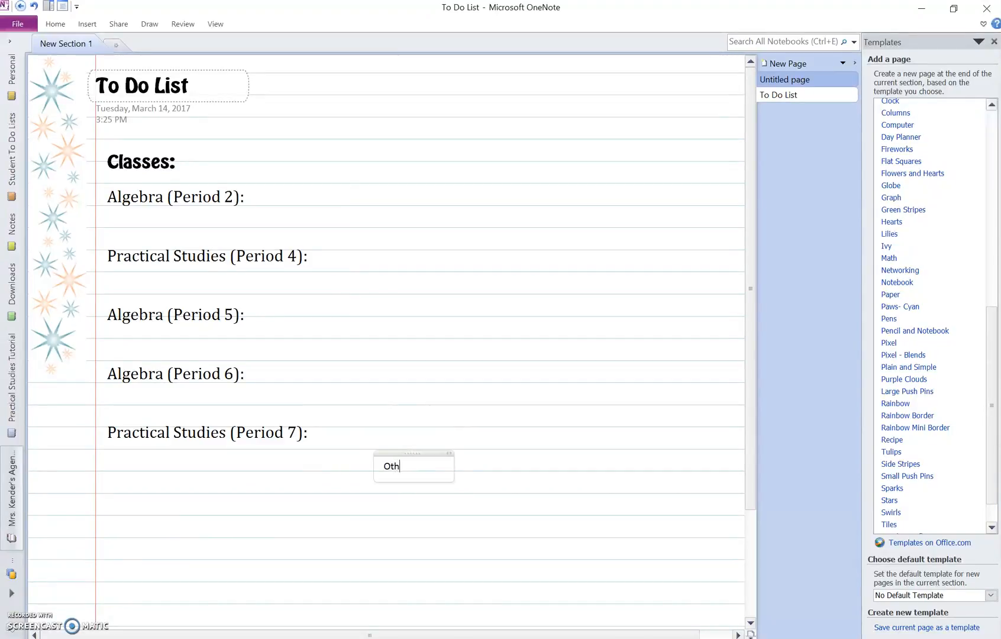
{"action": "type", "text": "ther:"}
{"action": "left_click_drag", "start_coordinate": [427, 465], "coordinate": [381, 467]}
{"action": "left_click", "coordinate": [55, 24]}
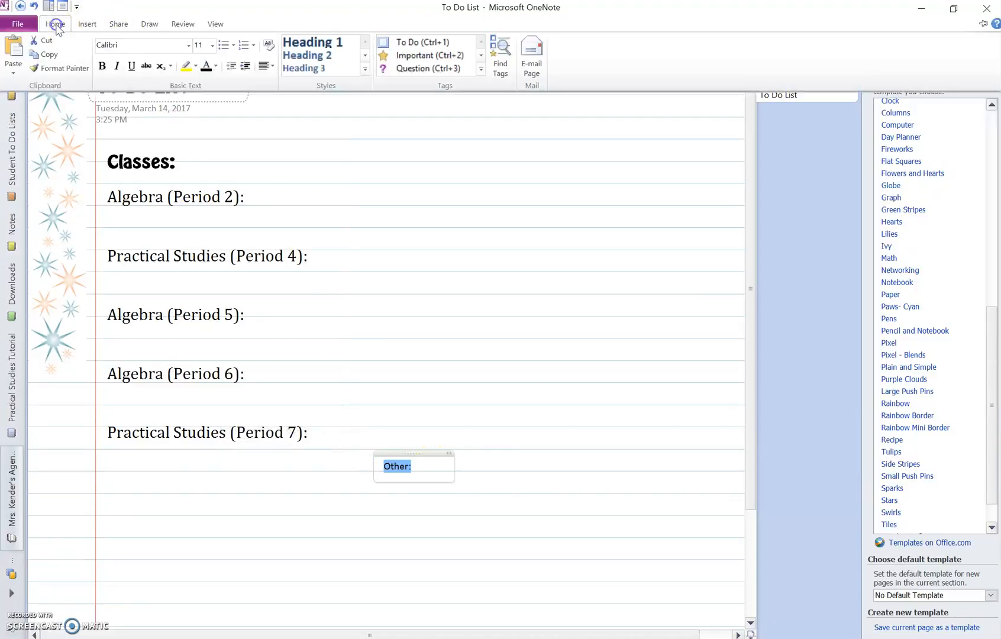
{"action": "left_click", "coordinate": [104, 64]}
{"action": "left_click", "coordinate": [55, 23]}
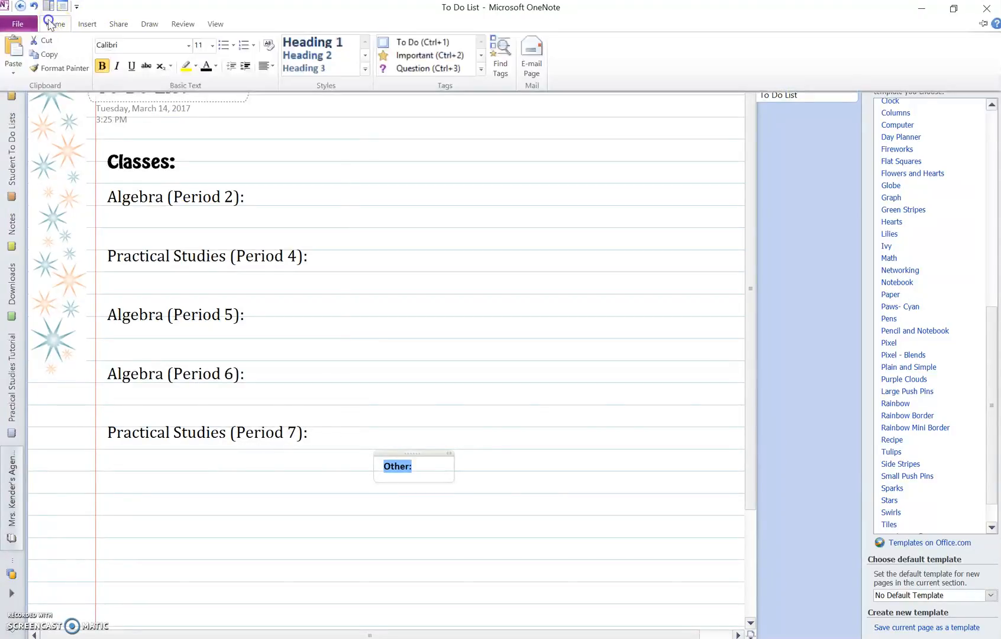
Step: Set "Other:" in Hobo Std at the same size as "Classes:" and move the note below the last class, along the red margin
{"action": "left_click", "coordinate": [189, 45]}
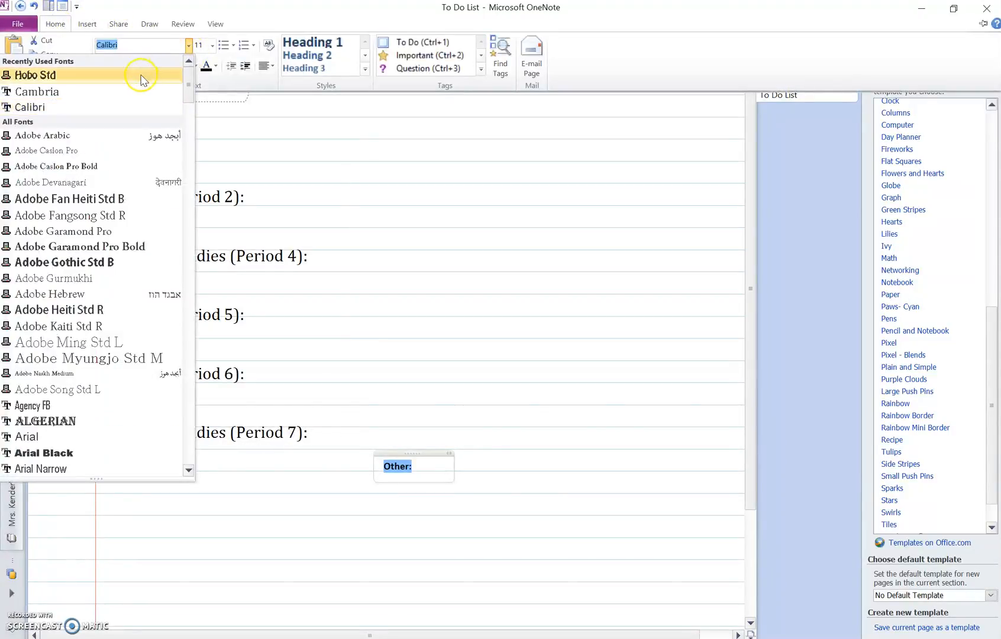
{"action": "left_click", "coordinate": [140, 78]}
{"action": "left_click", "coordinate": [62, 25]}
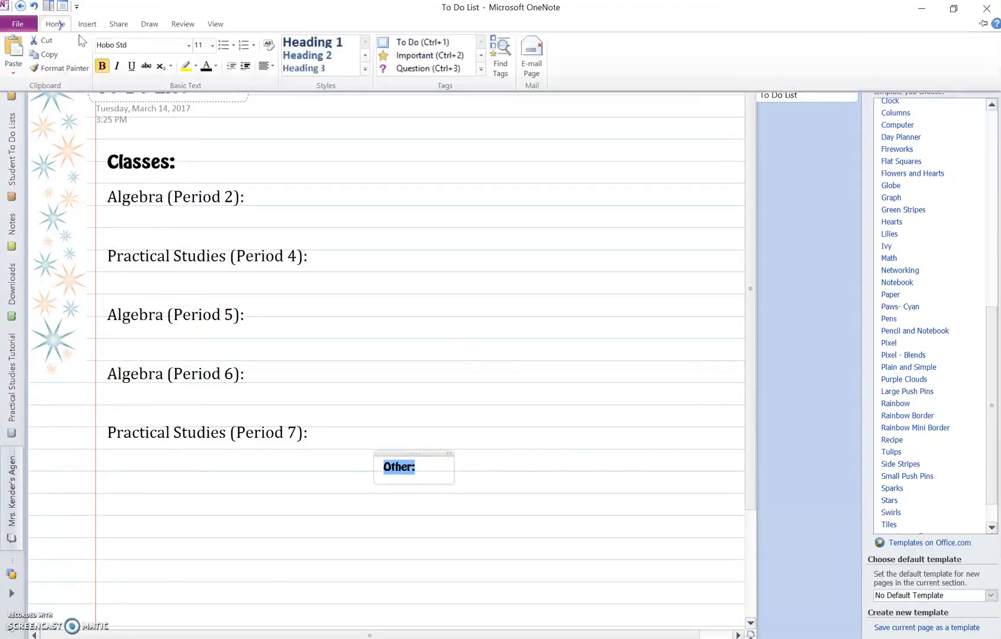
{"action": "left_click", "coordinate": [212, 46]}
{"action": "left_click", "coordinate": [191, 177]}
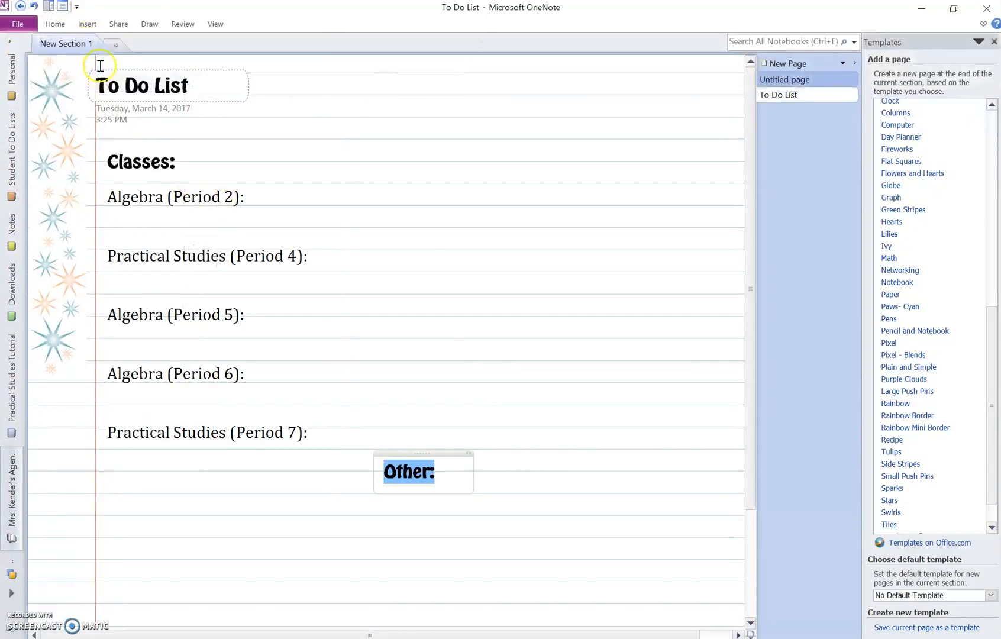
{"action": "left_click_drag", "start_coordinate": [412, 456], "coordinate": [139, 487]}
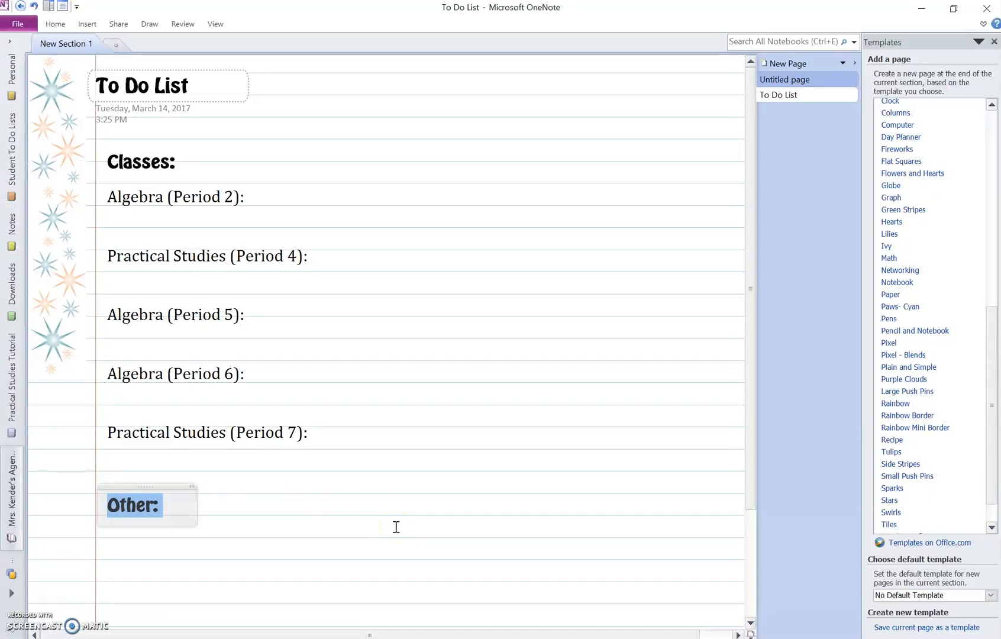
{"action": "left_click", "coordinate": [230, 499]}
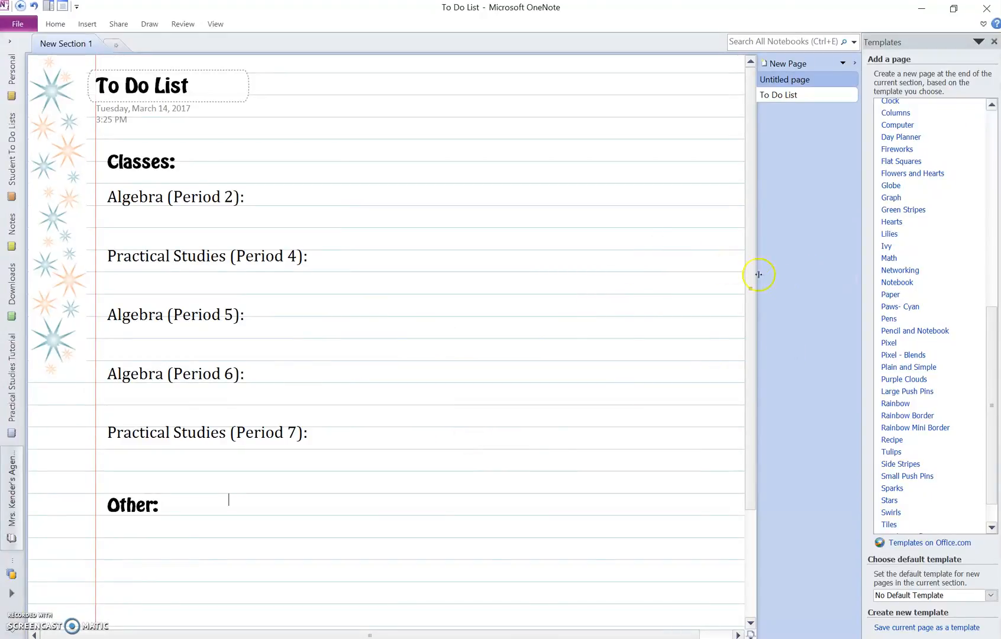
Step: Save the current page as a template named as the teacher's agenda and make it the default for new pages in this section
{"action": "left_click", "coordinate": [898, 629]}
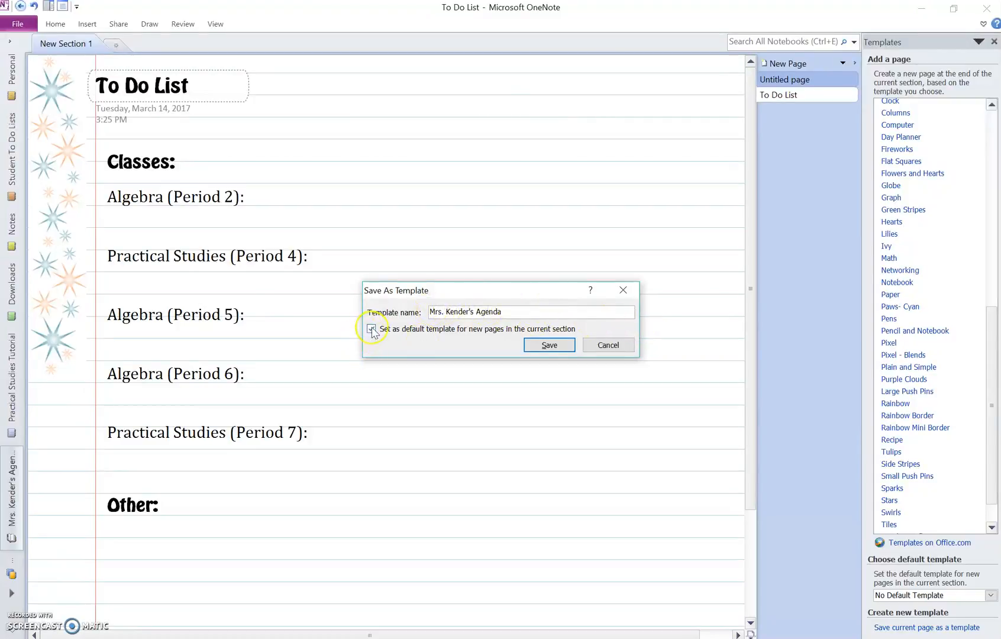
{"action": "left_click", "coordinate": [544, 349]}
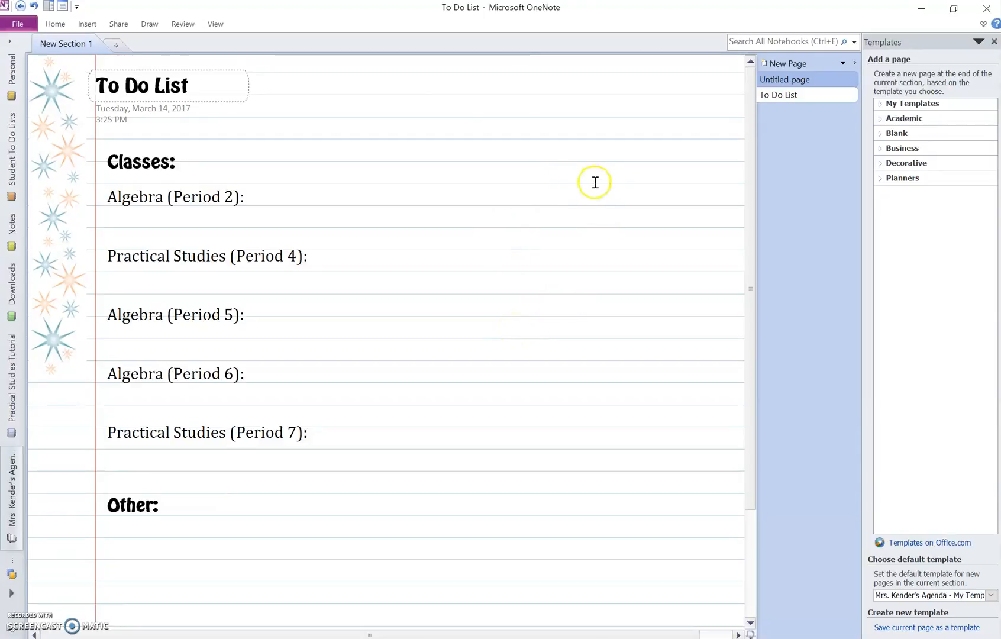
Step: Add four new pages to the section from the default template and open the first of them
{"action": "left_click", "coordinate": [792, 66]}
{"action": "left_click", "coordinate": [792, 67]}
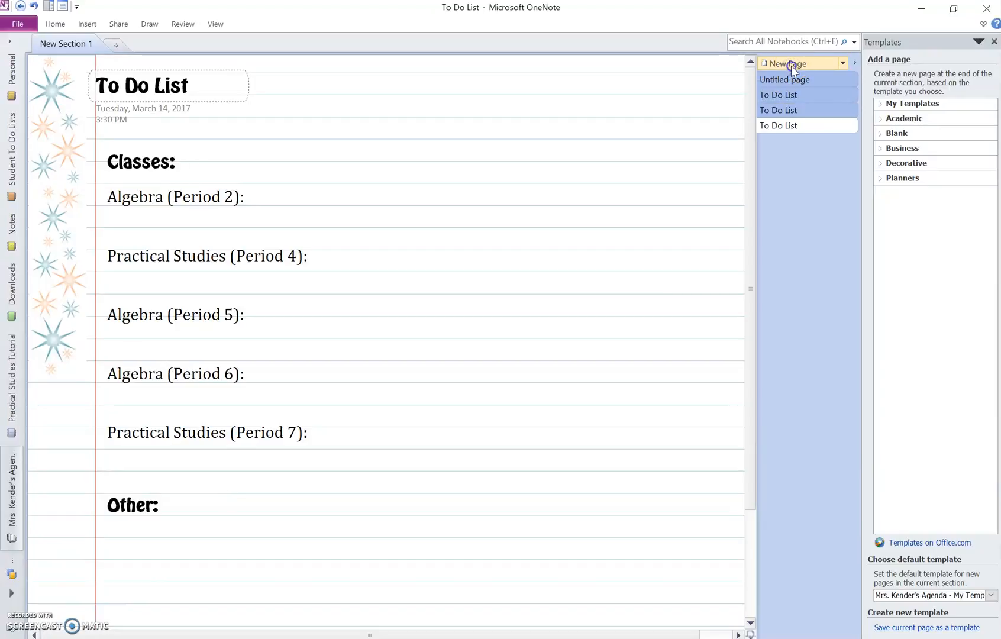
{"action": "left_click", "coordinate": [790, 66]}
{"action": "left_click", "coordinate": [790, 66]}
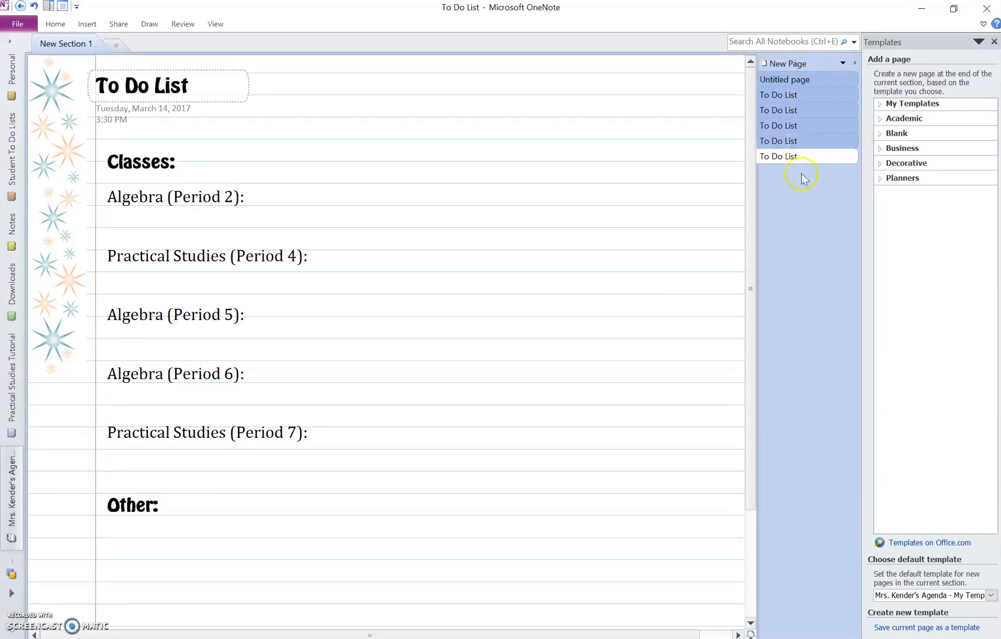
{"action": "left_click", "coordinate": [792, 110]}
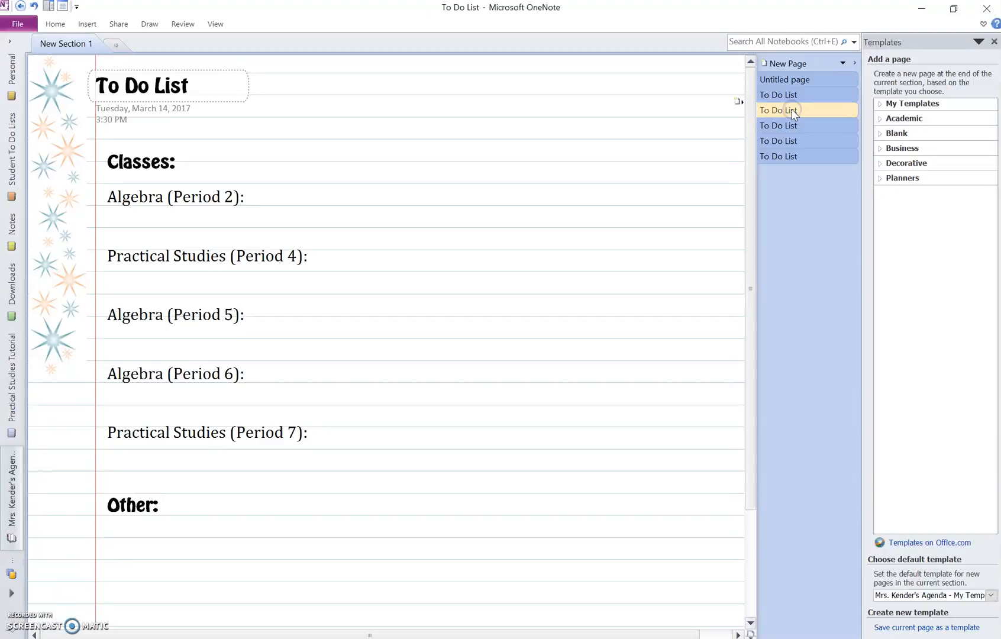
Step: Retitle the original To Do List page as "To Do List - Monday"
{"action": "left_click", "coordinate": [787, 96]}
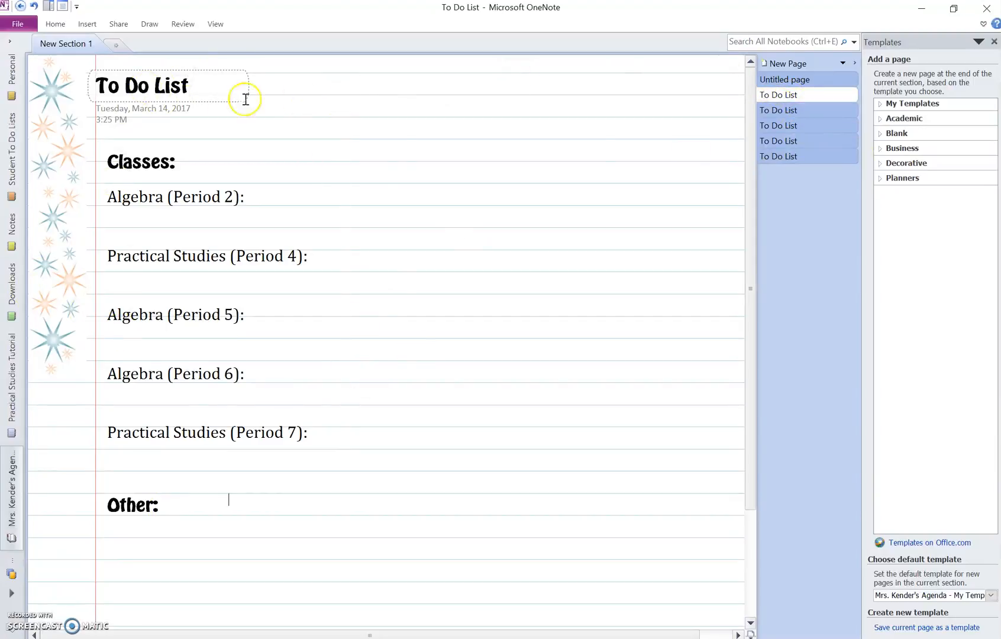
{"action": "left_click", "coordinate": [204, 93]}
{"action": "type", "text": "- Monday"}
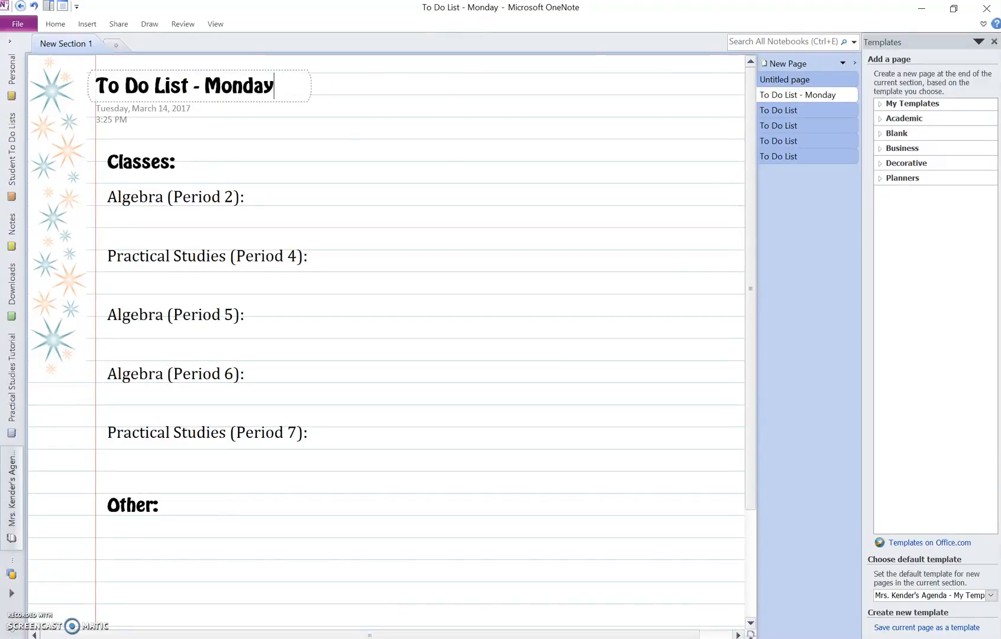
Step: On the Monday page, enter "Exponents HW" for Algebra (Period 2) and "Work on projects" for Practical Studies (Period 4)
{"action": "left_click", "coordinate": [254, 197]}
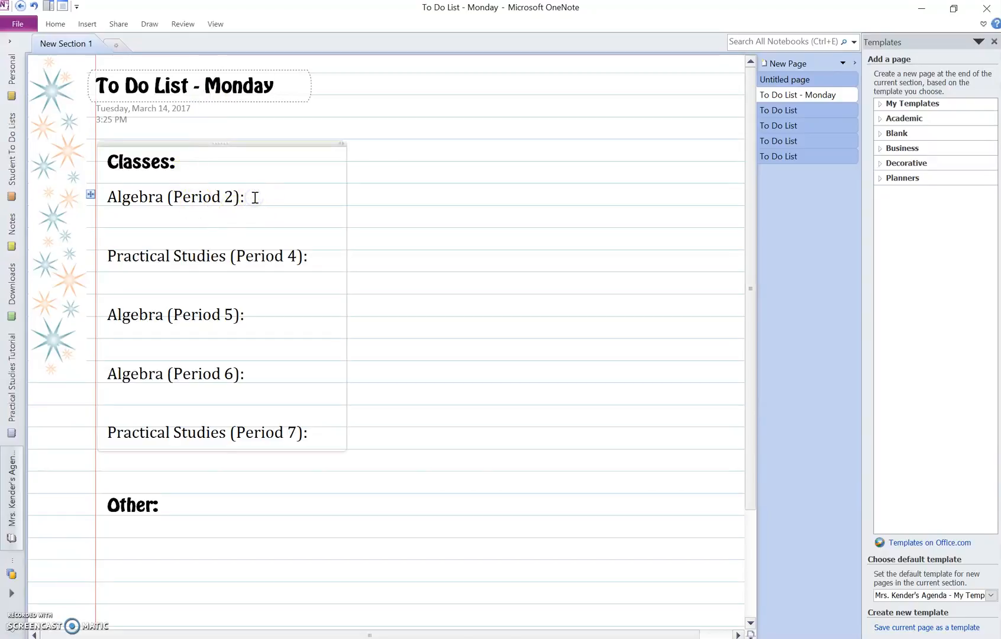
{"action": "type", "text": "Exponents HW"}
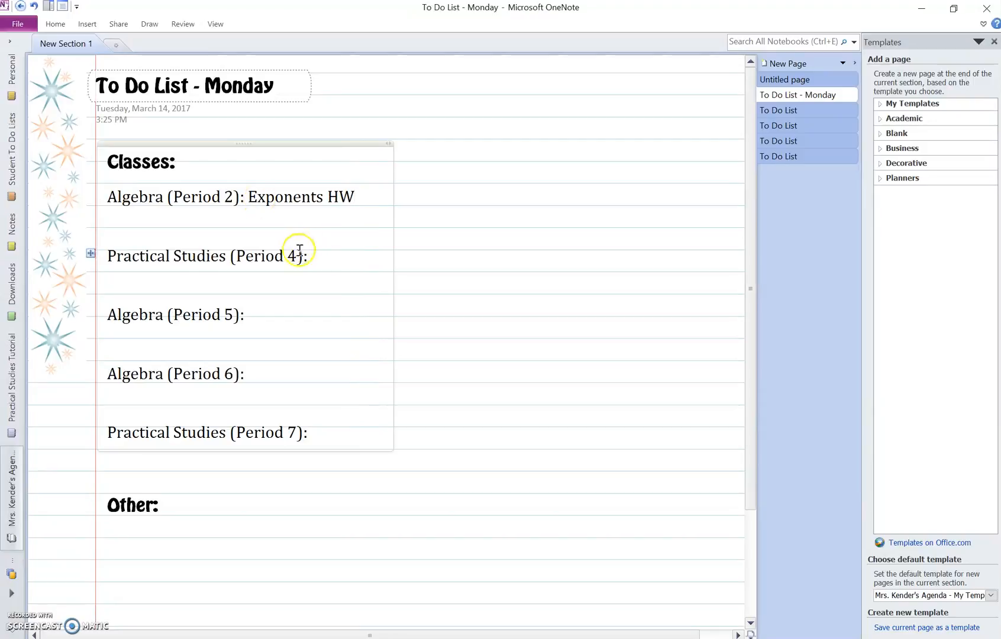
{"action": "left_click", "coordinate": [326, 255]}
{"action": "type", "text": "Work on projects"}
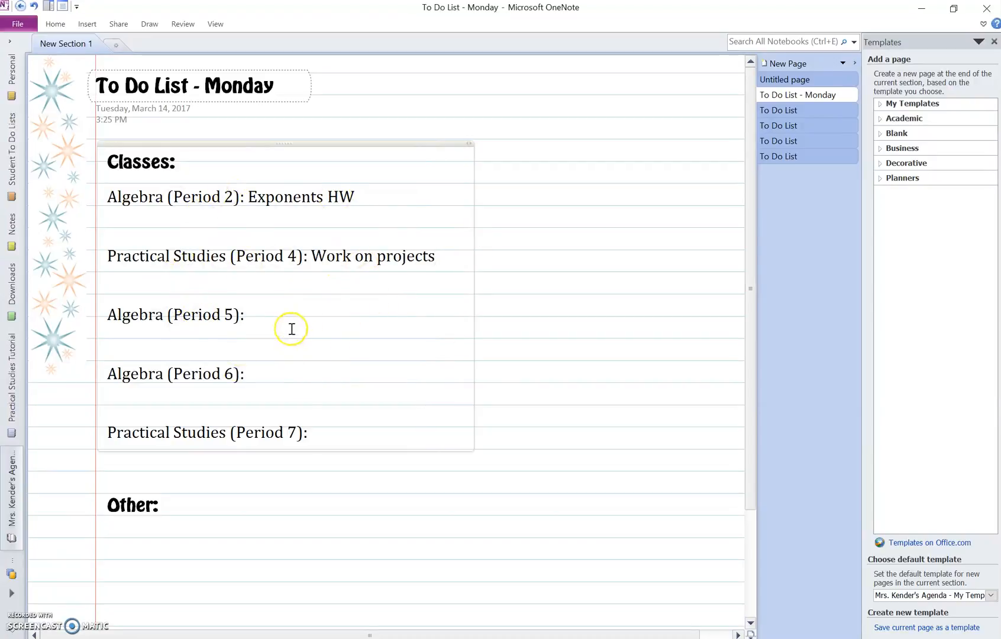
{"action": "left_click", "coordinate": [261, 316]}
Step: Retitle the page after Monday as "To Do List - Tuesday"
{"action": "left_click", "coordinate": [800, 111]}
{"action": "left_click", "coordinate": [215, 85]}
{"action": "type", "text": "- Tuesday"}
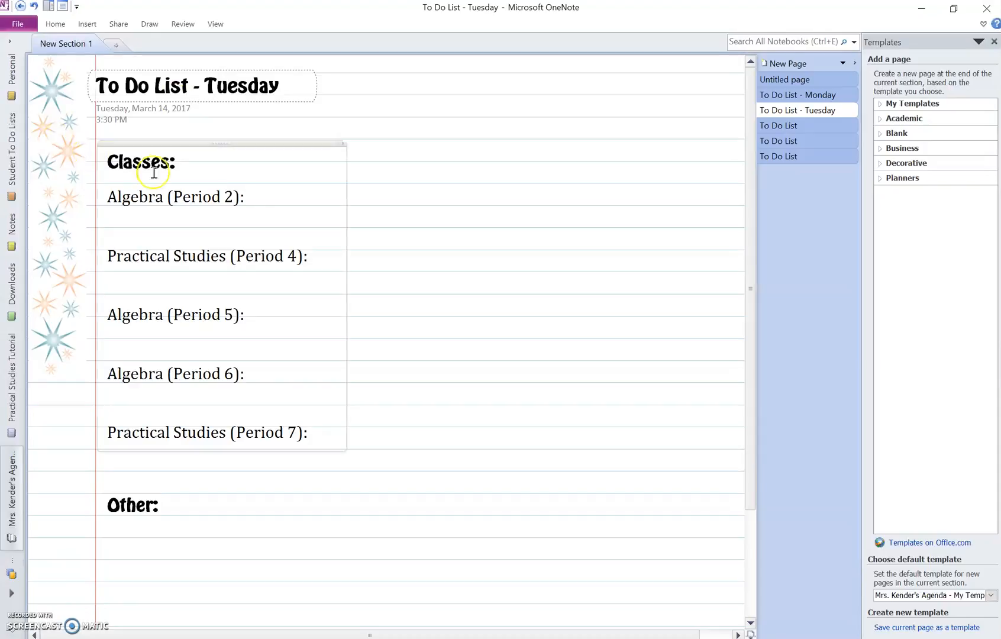
Step: On the Tuesday page, enter "Study for quiz" for Algebra (Period 2) and "Do Now" for Practical Studies (Period 4)
{"action": "left_click", "coordinate": [257, 198]}
{"action": "type", "text": "Study for quiz"}
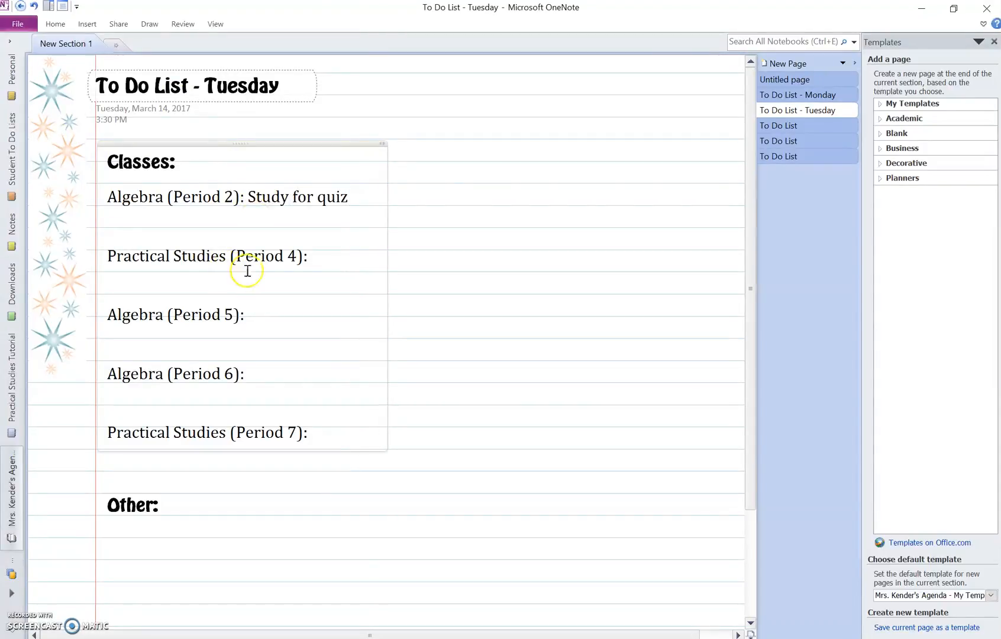
{"action": "left_click", "coordinate": [322, 263]}
{"action": "type", "text": "Do Now"}
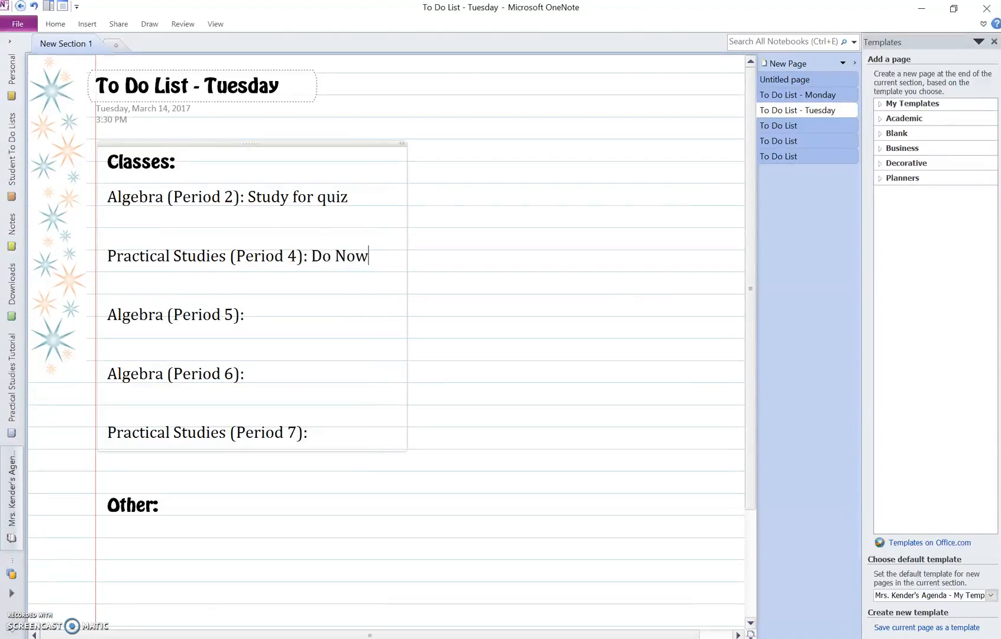
{"action": "left_click", "coordinate": [266, 322]}
Step: View the two unfilled To Do List pages that follow the Tuesday page
{"action": "left_click", "coordinate": [821, 127]}
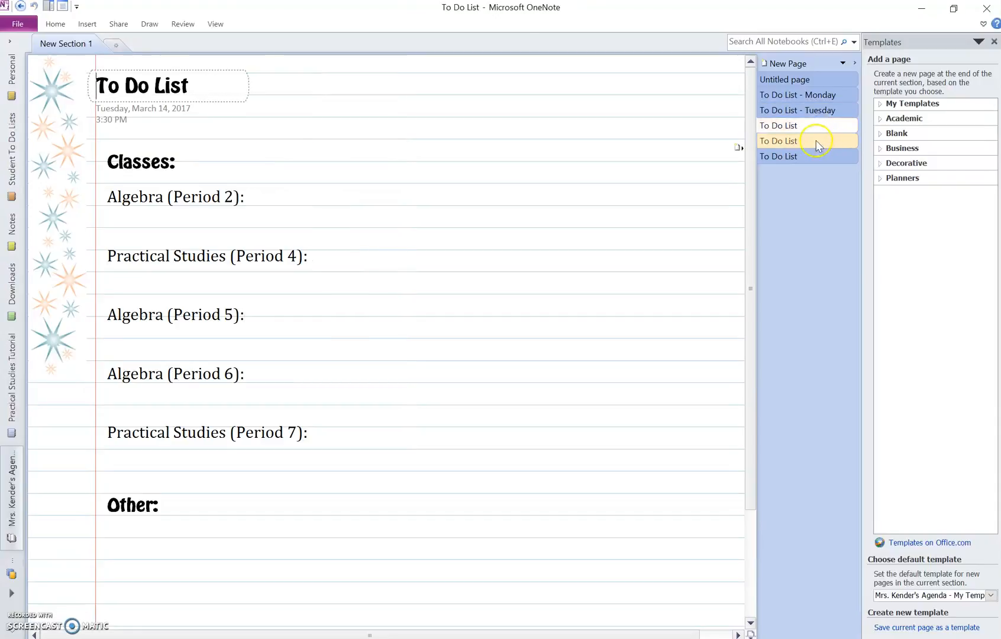
{"action": "left_click", "coordinate": [816, 141]}
{"action": "left_click", "coordinate": [835, 99]}
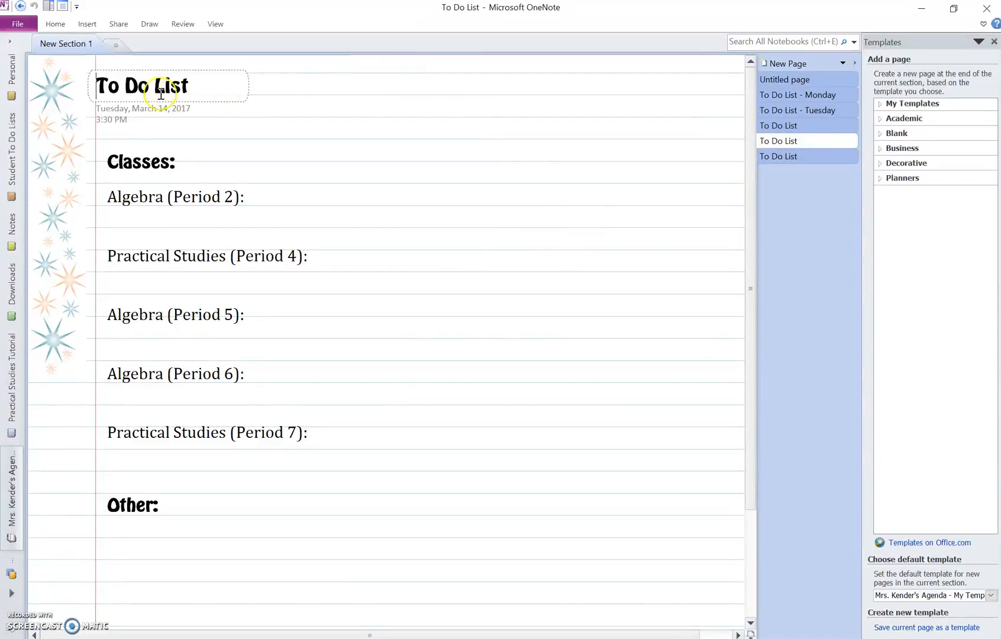
{"action": "left_click", "coordinate": [159, 116]}
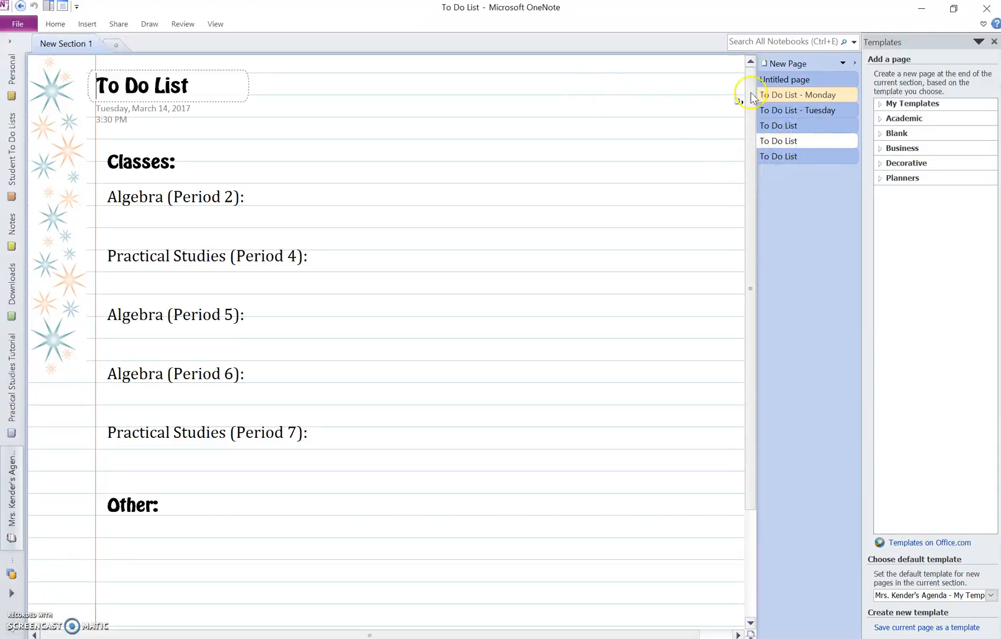
Step: Close OneNote and reopen it from the desktop to return to the agenda notebook
{"action": "left_click", "coordinate": [987, 9]}
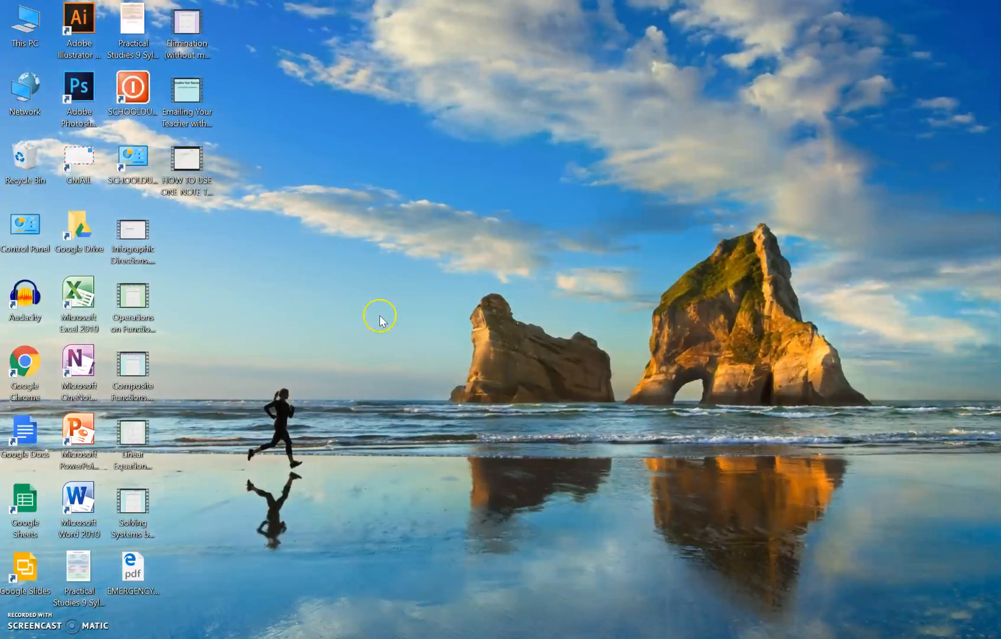
{"action": "double_click", "coordinate": [73, 357]}
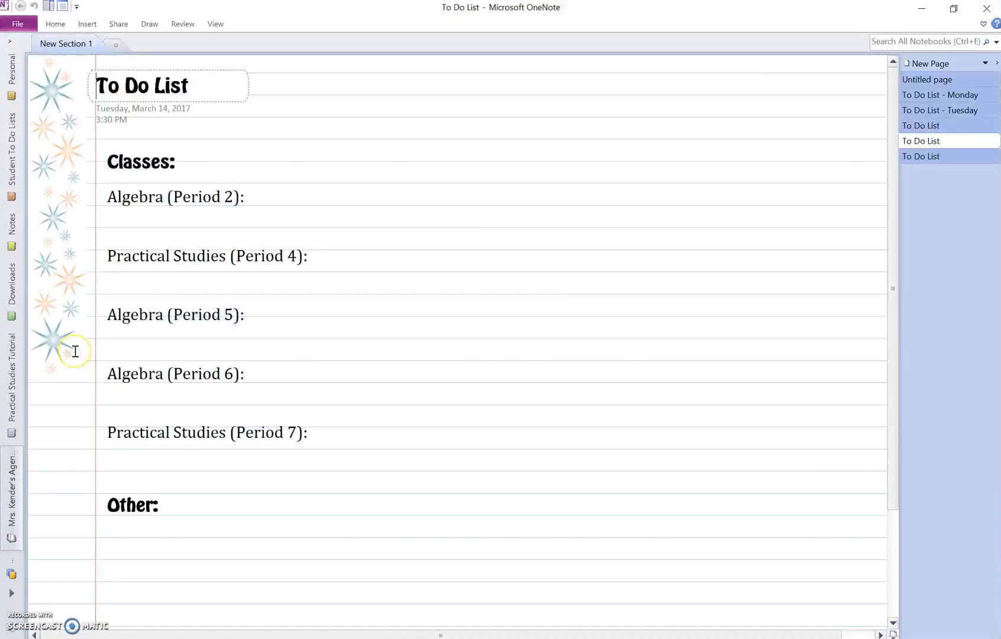